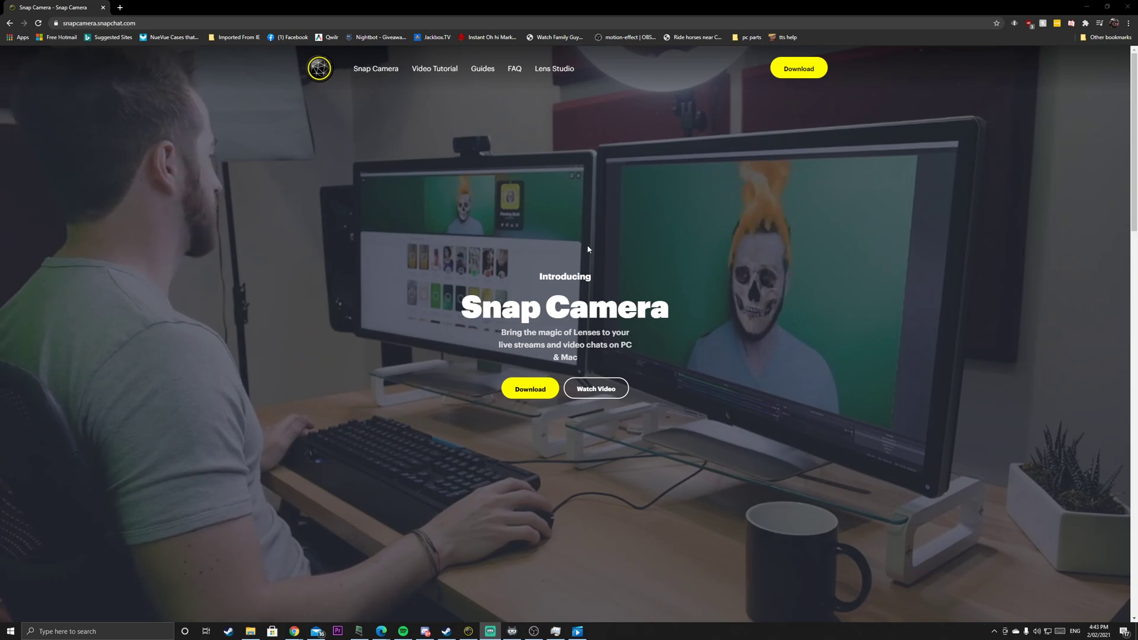
- Scroll the Snap Camera home page and open the Getting Started guide
scroll(587, 244, down, 4)
scroll(588, 256, down, 7)
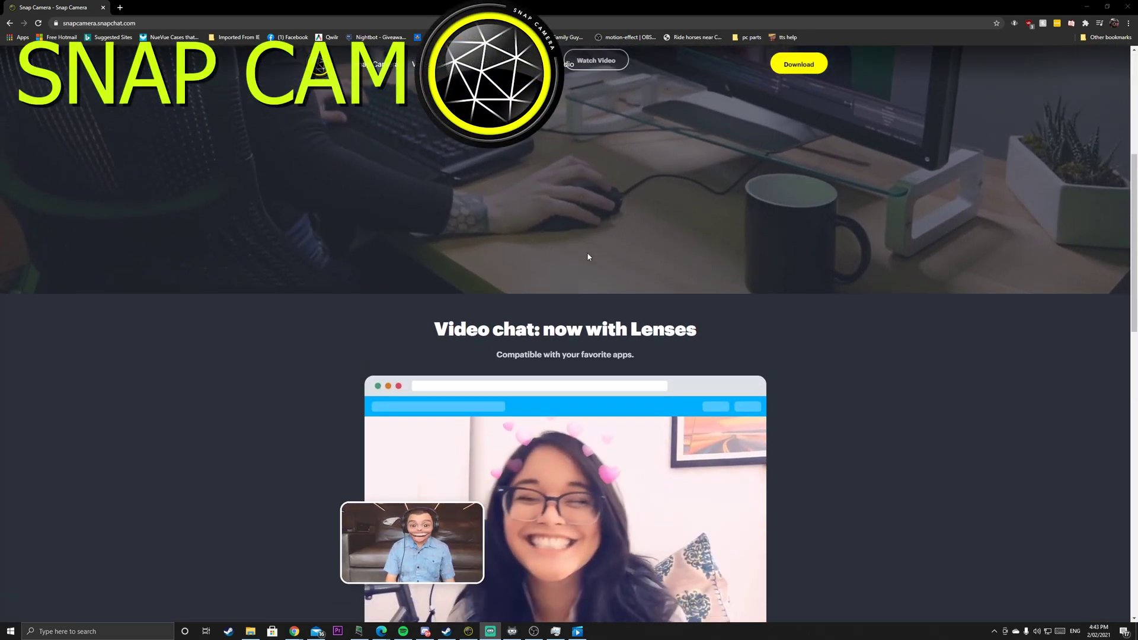
scroll(585, 261, down, 5)
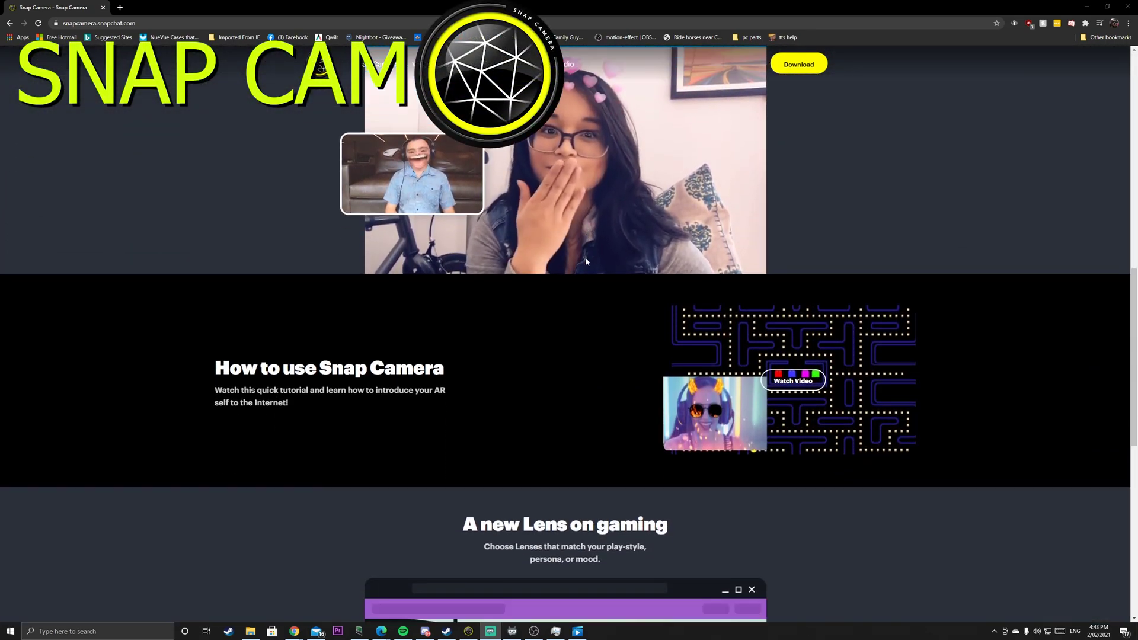
scroll(585, 261, down, 6)
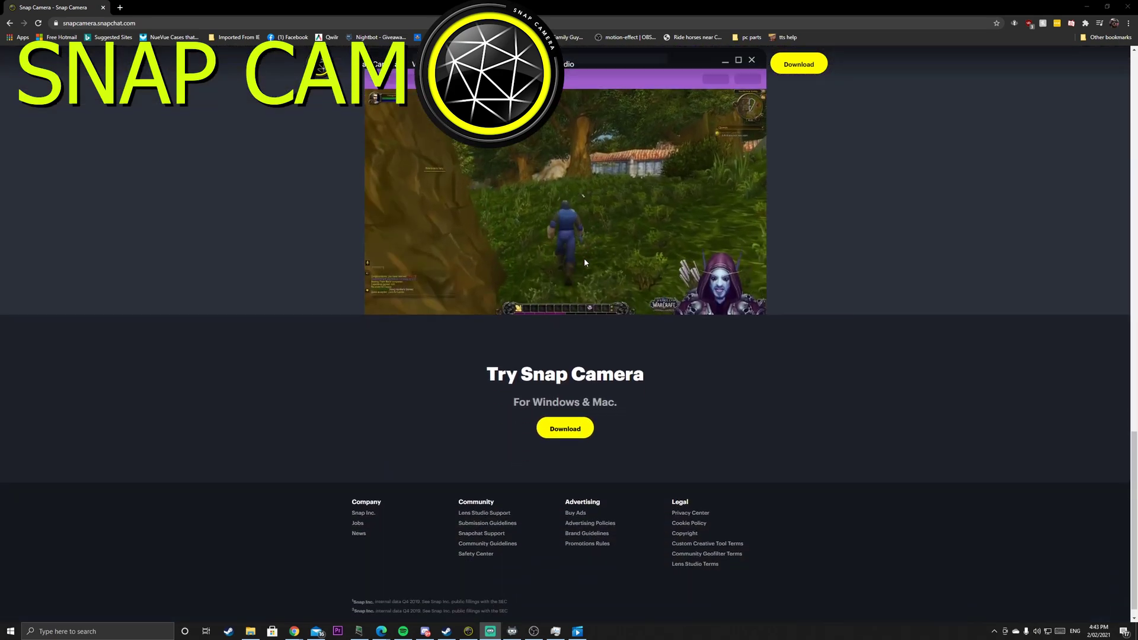
click(469, 518)
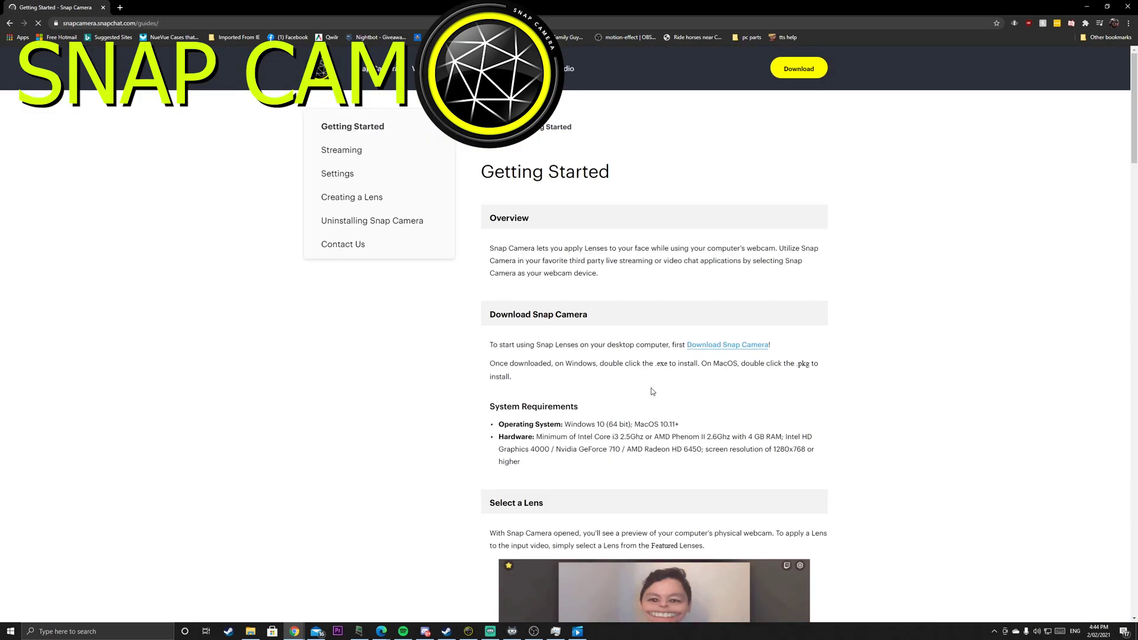
- Read the Getting Started guide down to the Sharing Lenses and Snapcode URL sections
scroll(655, 385, down, 3)
scroll(657, 382, down, 4)
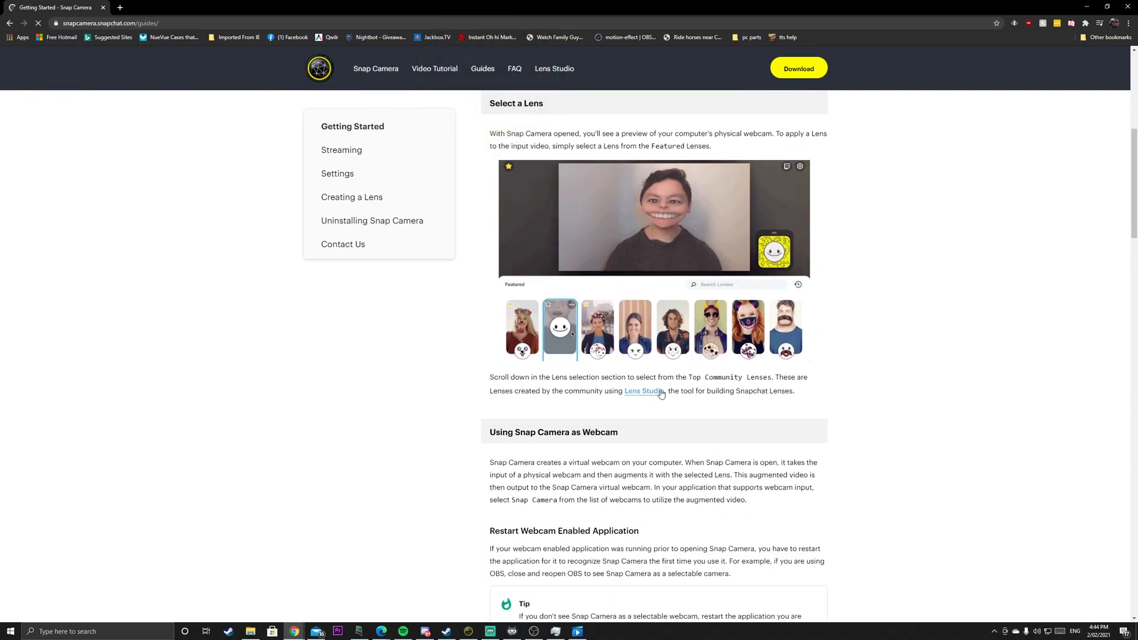
scroll(662, 395, down, 5)
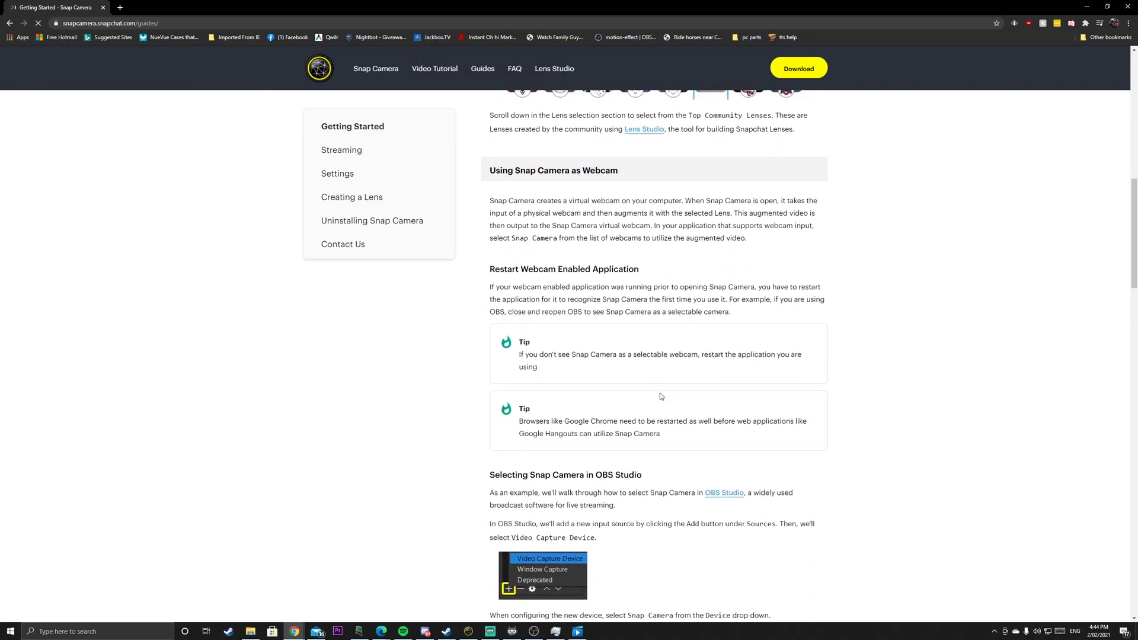
scroll(668, 394, down, 5)
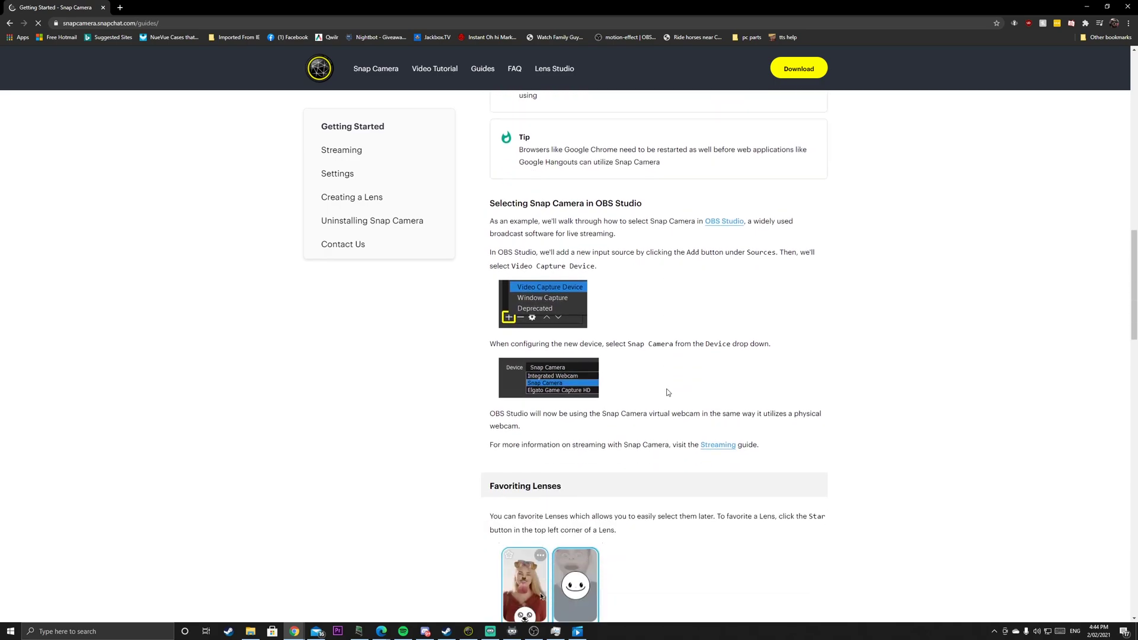
scroll(667, 392, down, 7)
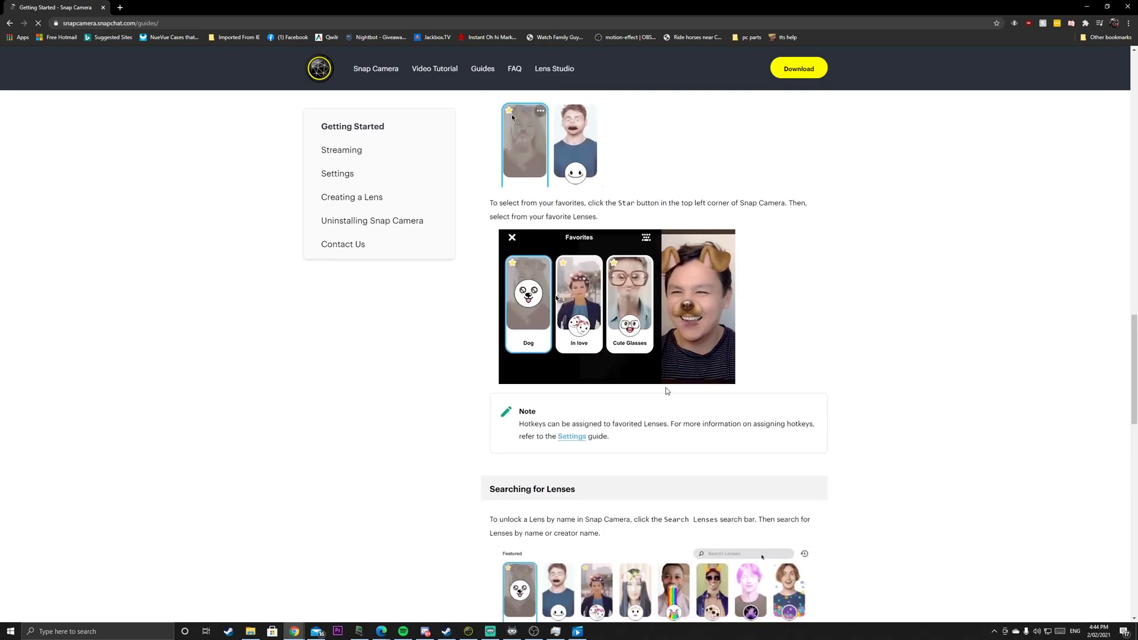
scroll(666, 388, down, 5)
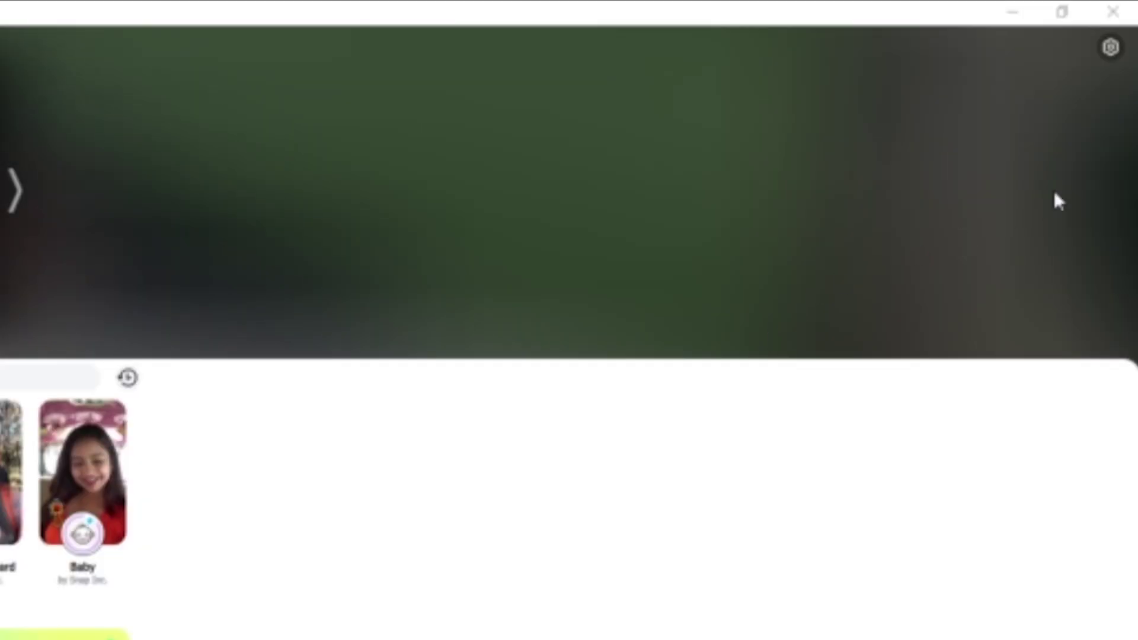
click(1110, 48)
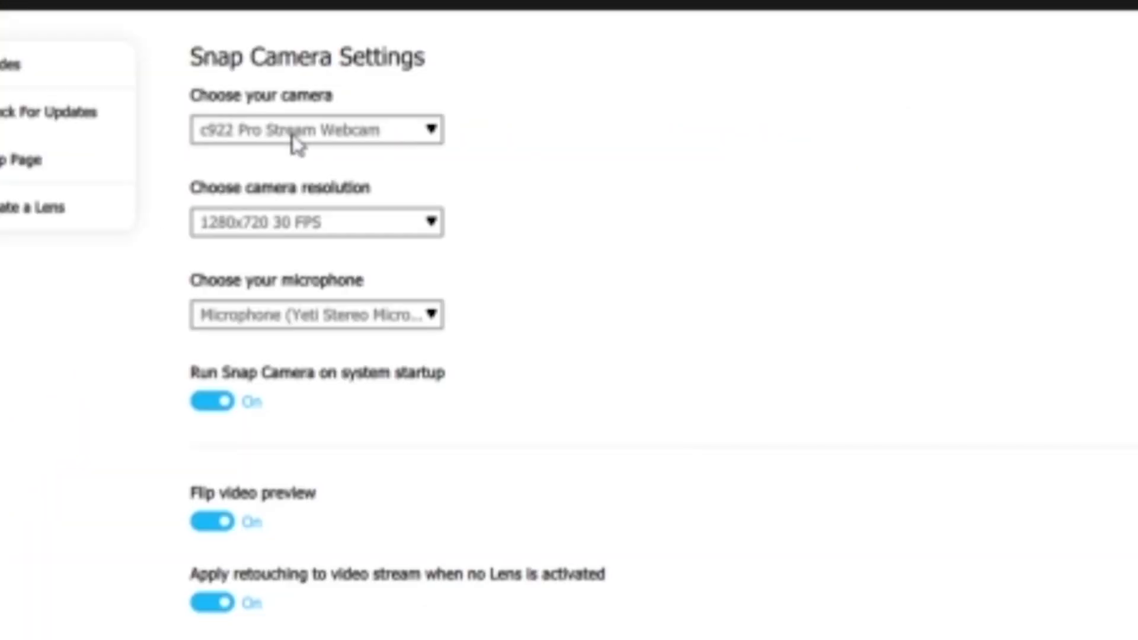
click(326, 142)
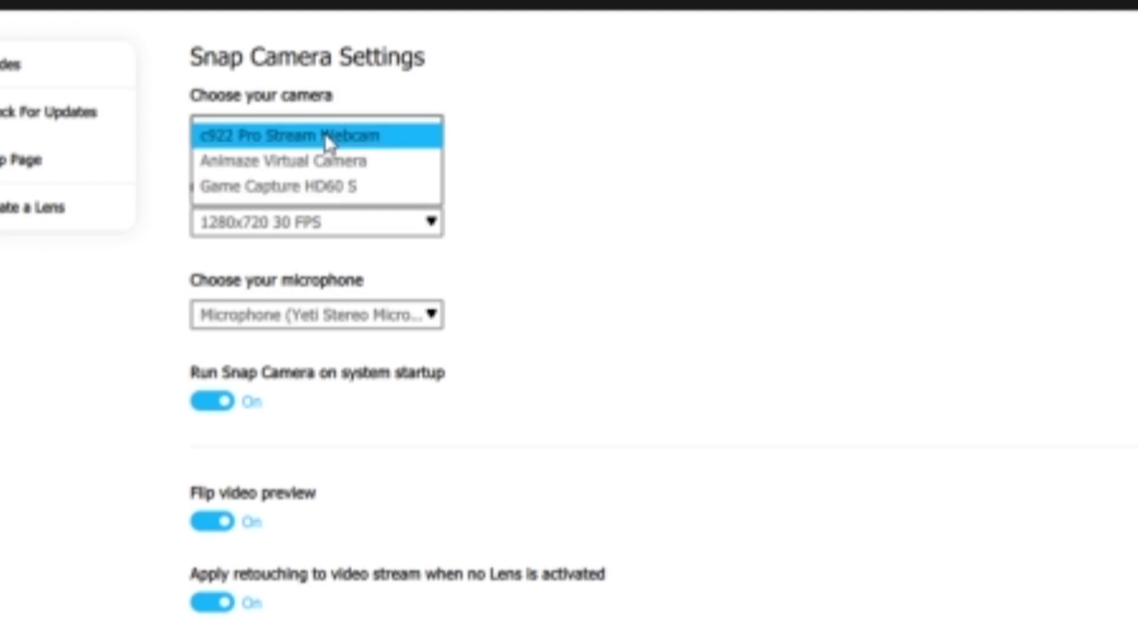
click(256, 147)
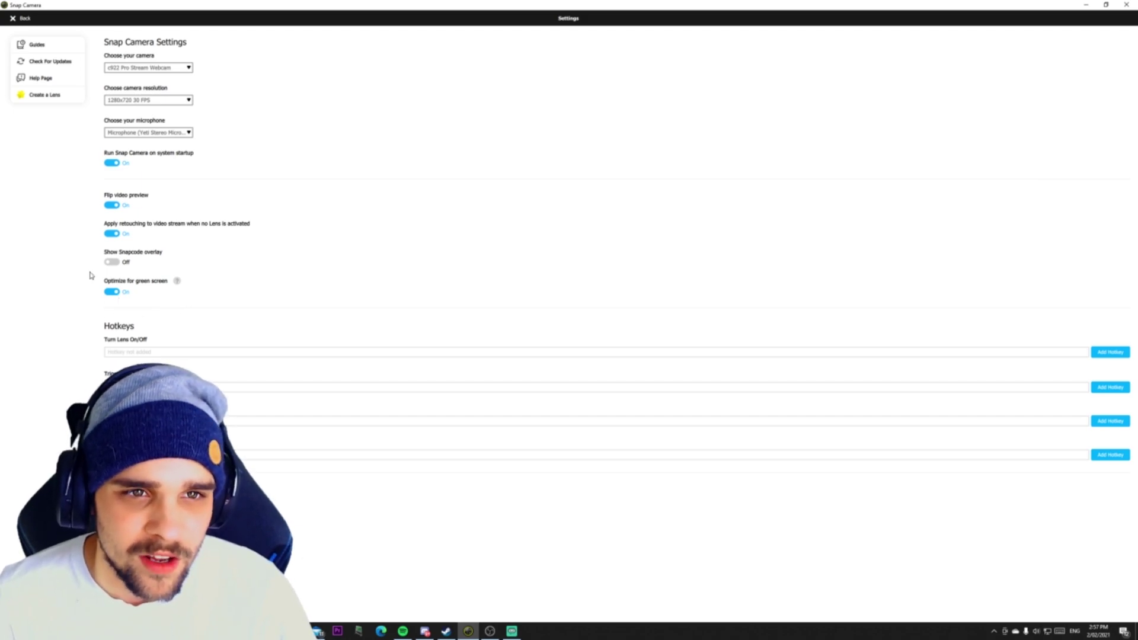
click(24, 21)
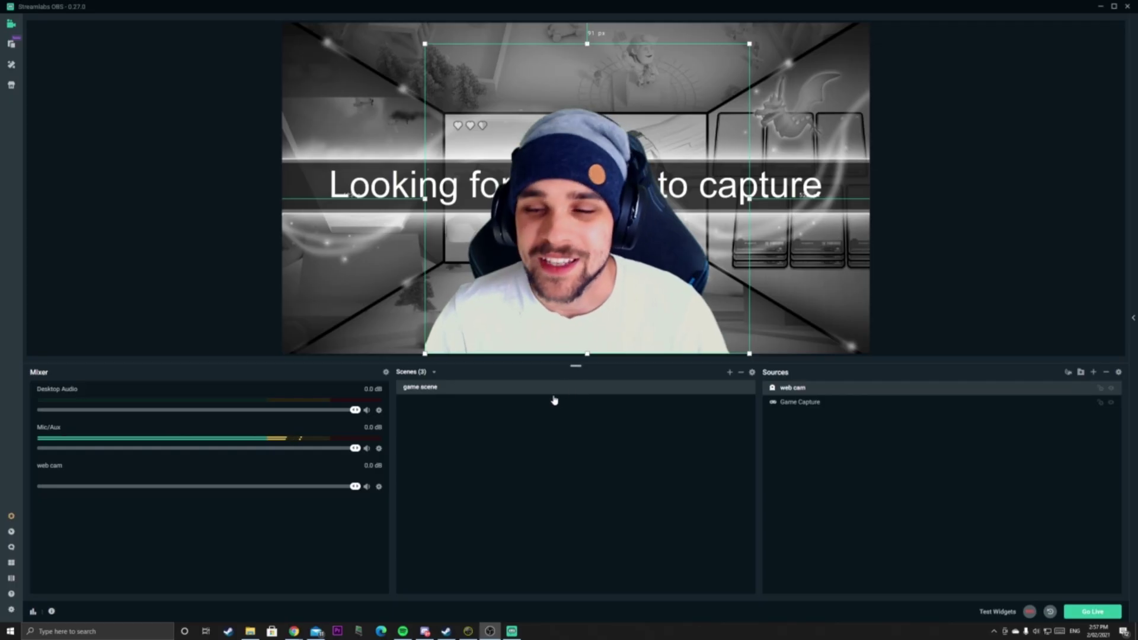
- Set the web cam source's Device to Snap Camera
double_click(801, 393)
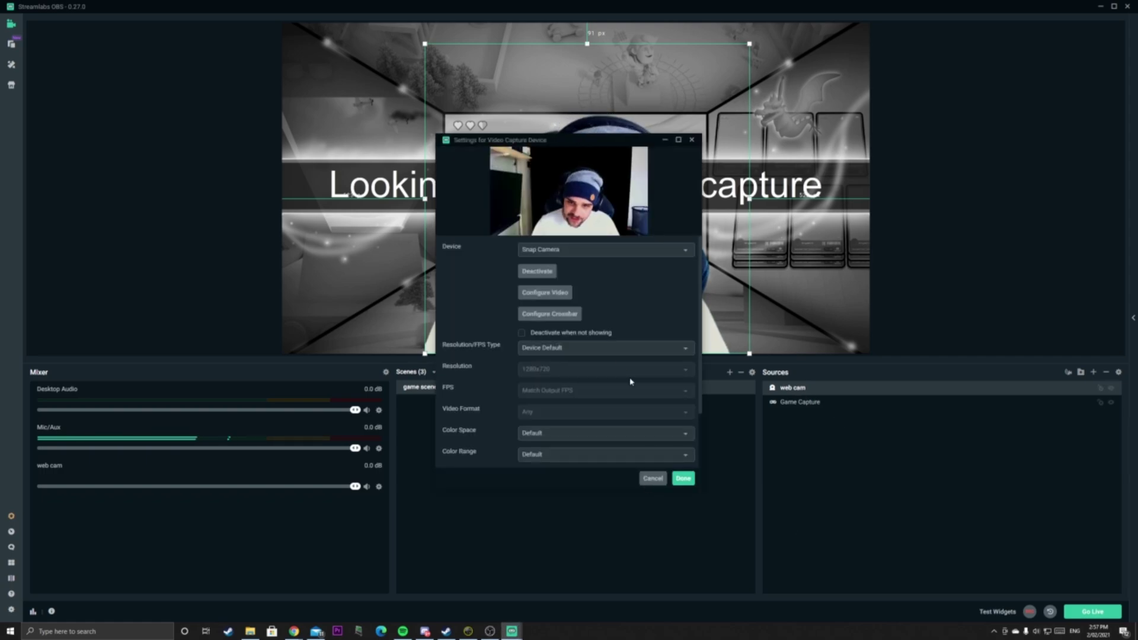
click(572, 249)
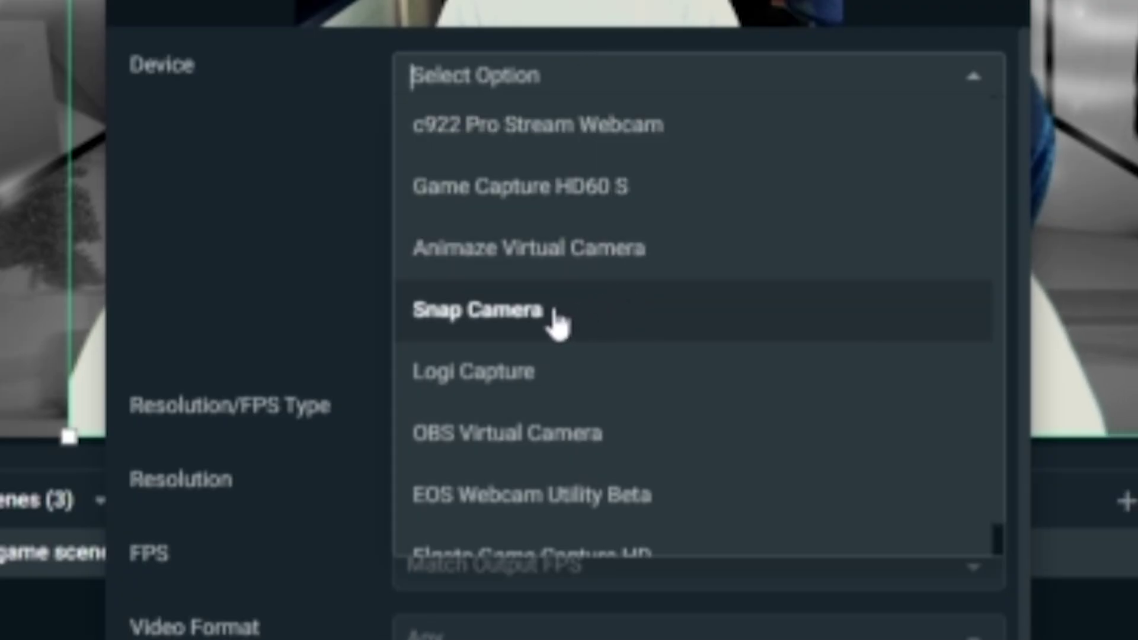
click(508, 331)
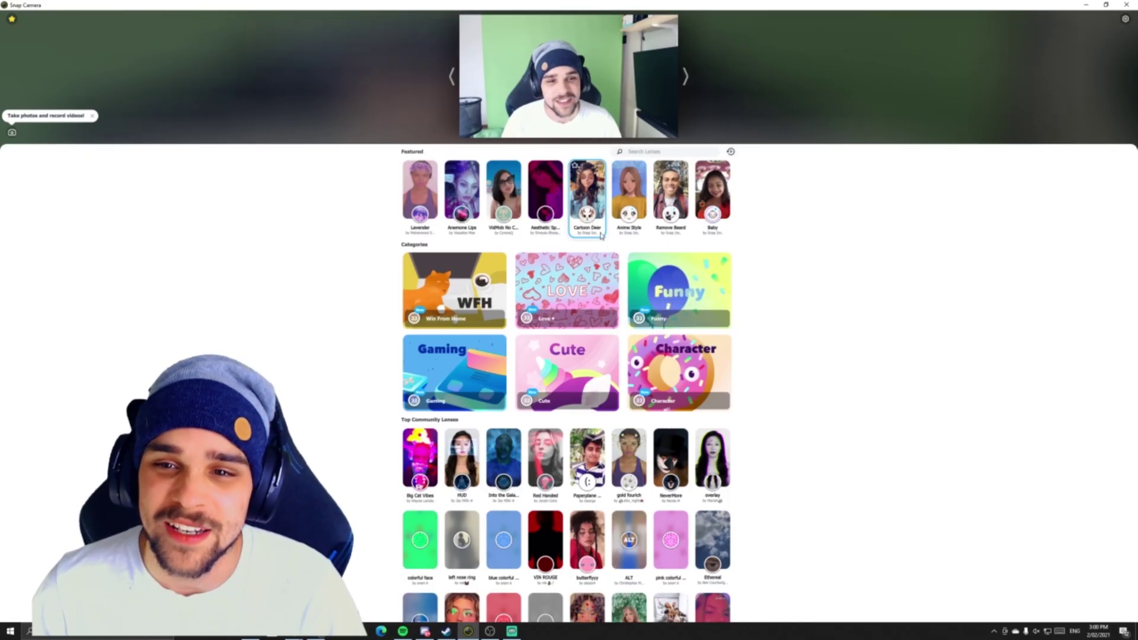
- Apply the Anime Style lens to the webcam, then switch to the Paperplane lens
click(635, 193)
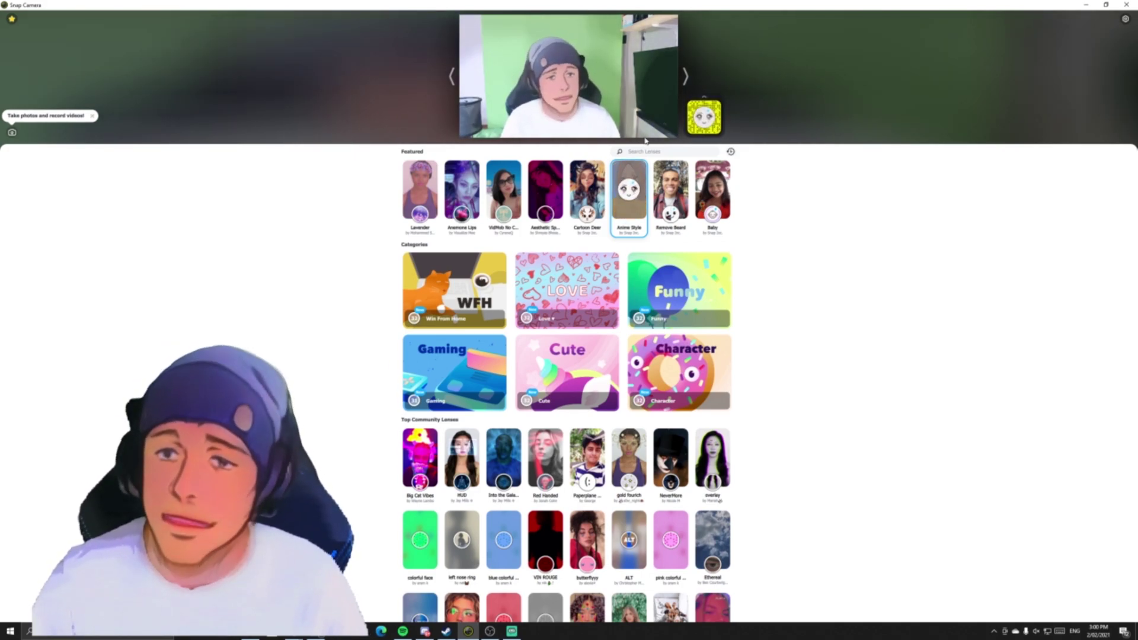
click(589, 458)
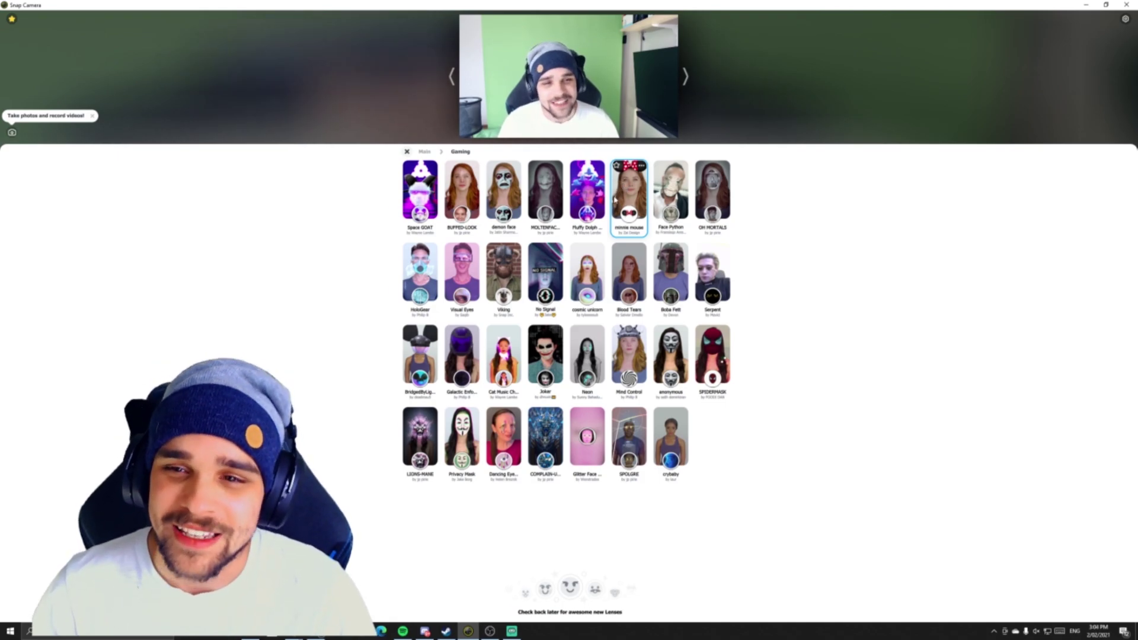
- Apply the minnie mouse lens, add it to Favorites, and assign it a hotkey
click(623, 196)
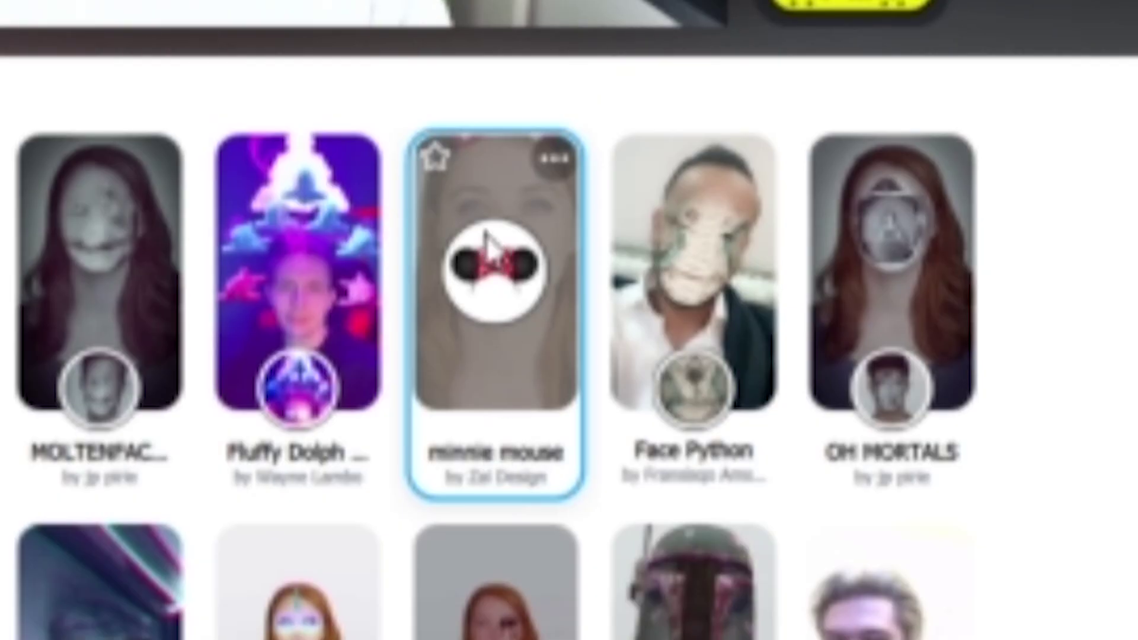
click(436, 157)
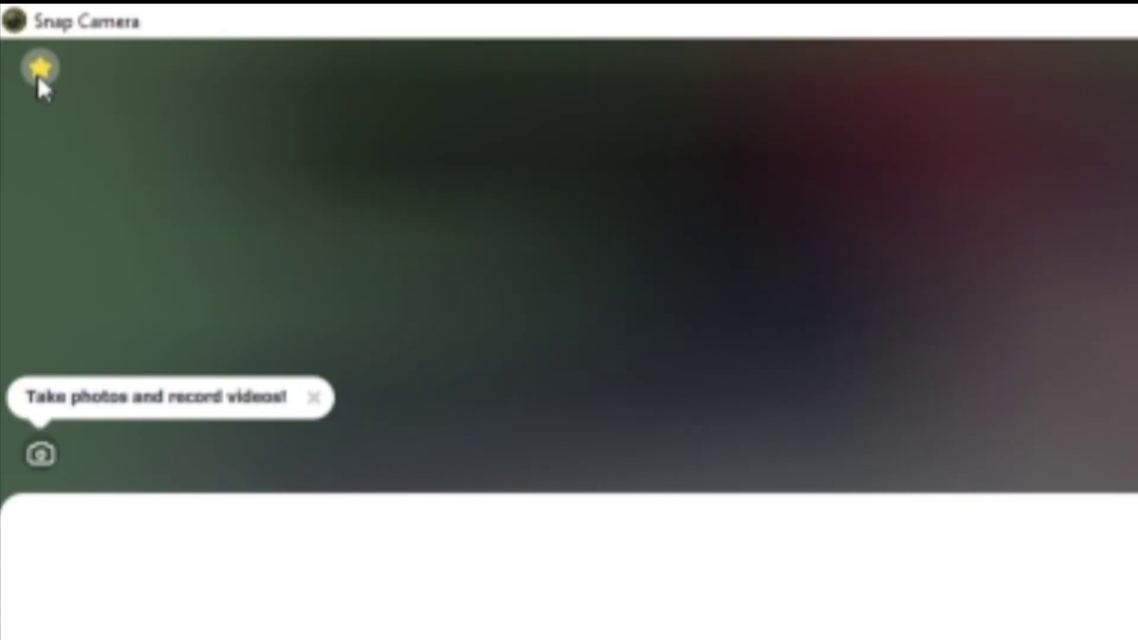
click(11, 19)
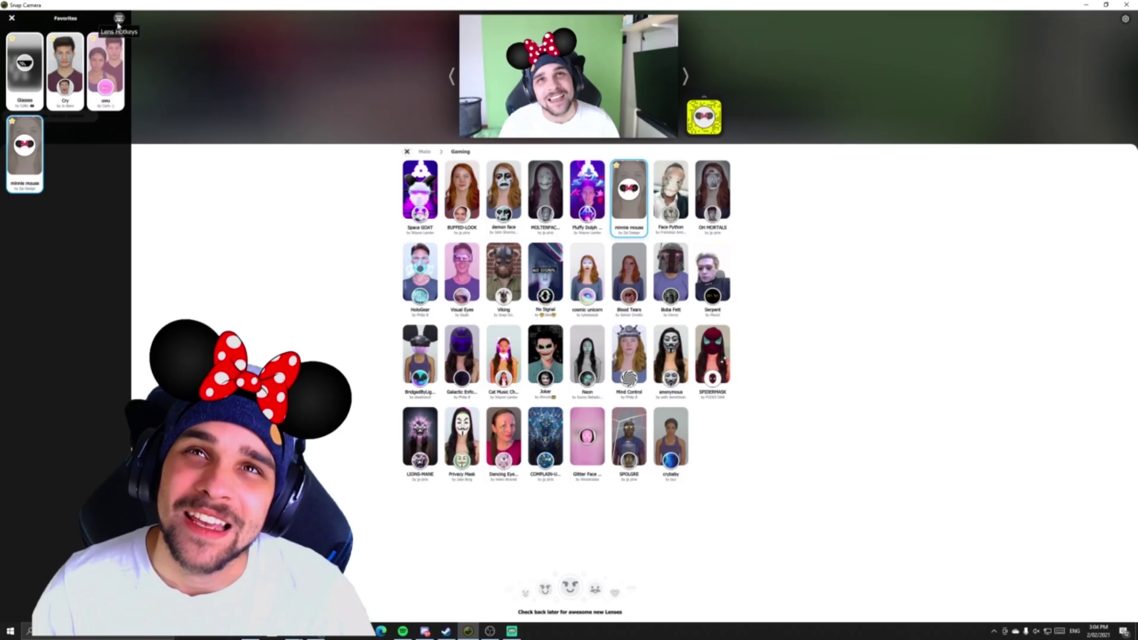
click(119, 18)
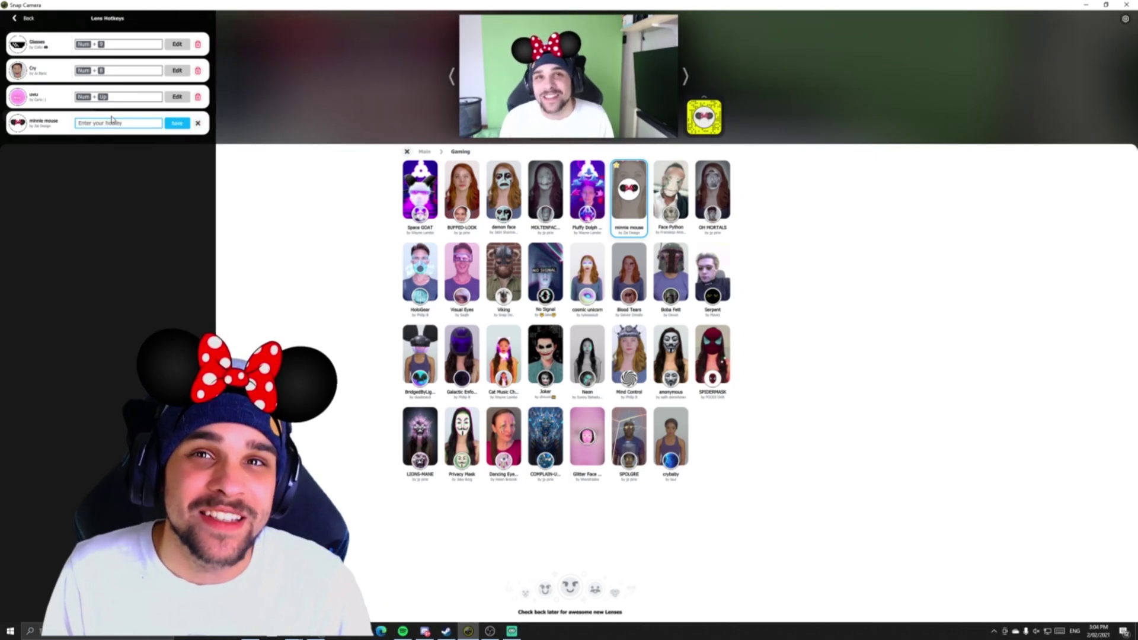
click(183, 123)
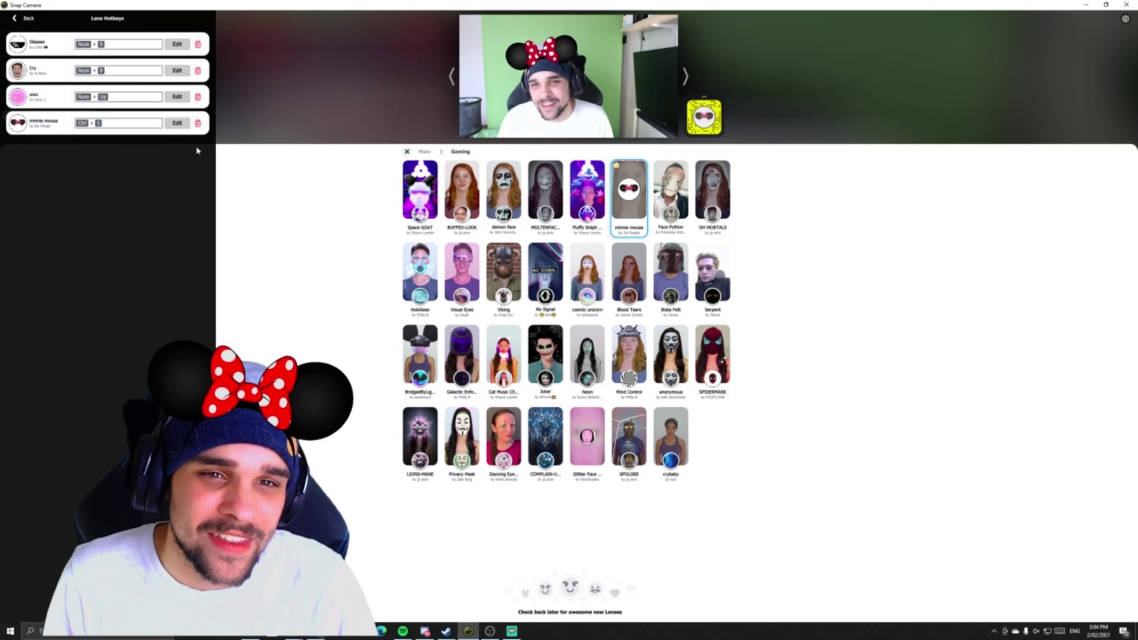
click(28, 19)
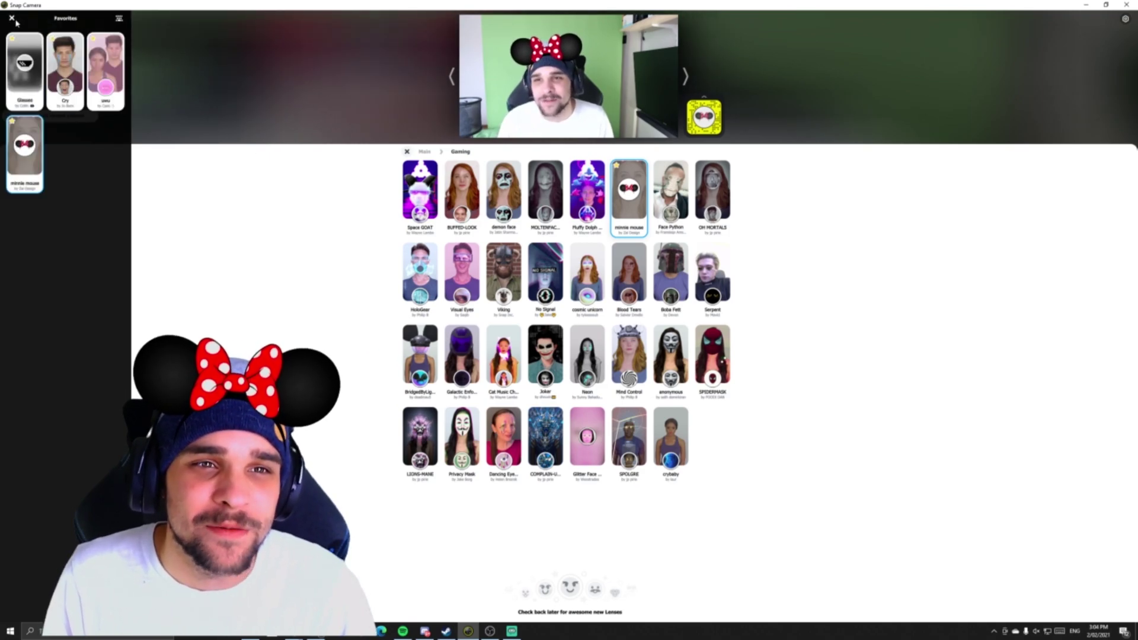
click(13, 19)
- Toggle the minnie mouse lens on and off repeatedly with the Ctrl+S hotkey
key(ctrl+s)
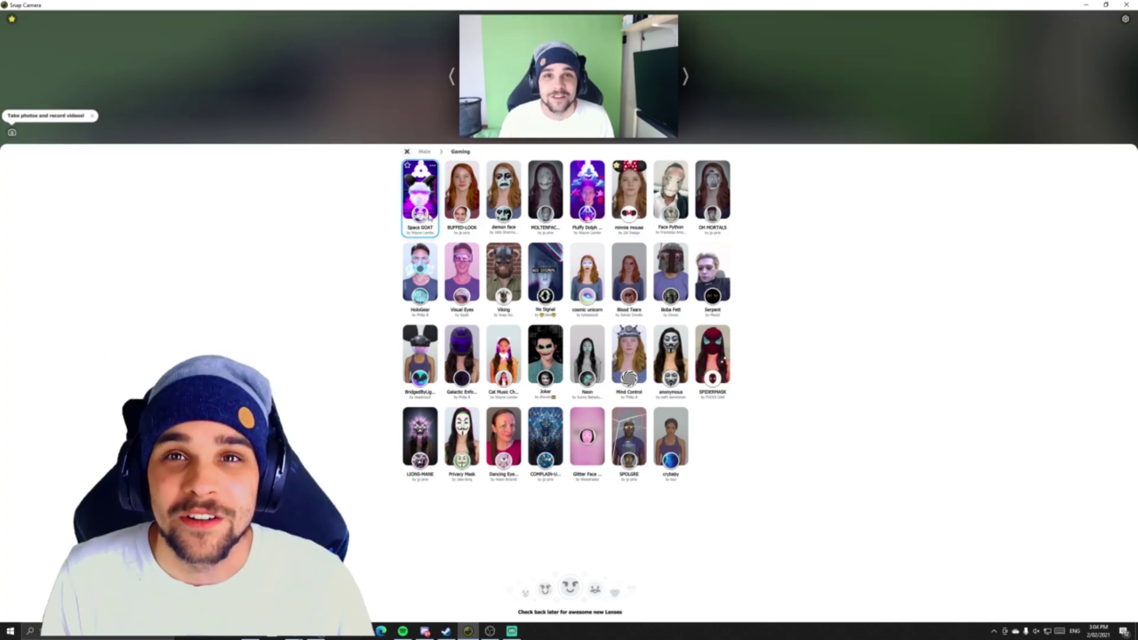
key(ctrl+s)
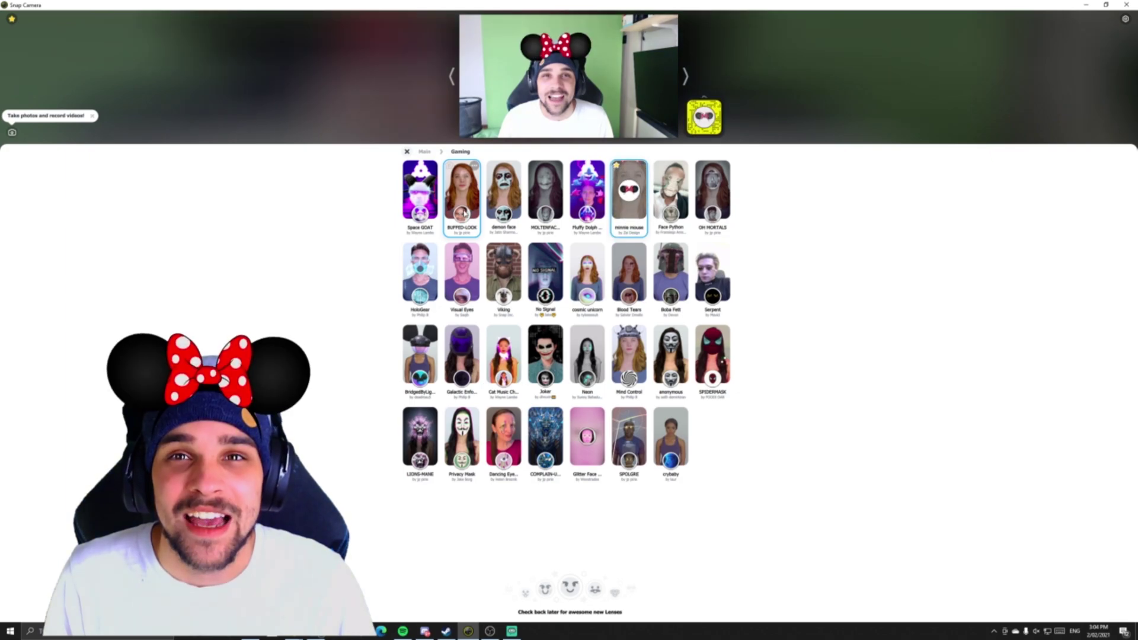
key(ctrl+s)
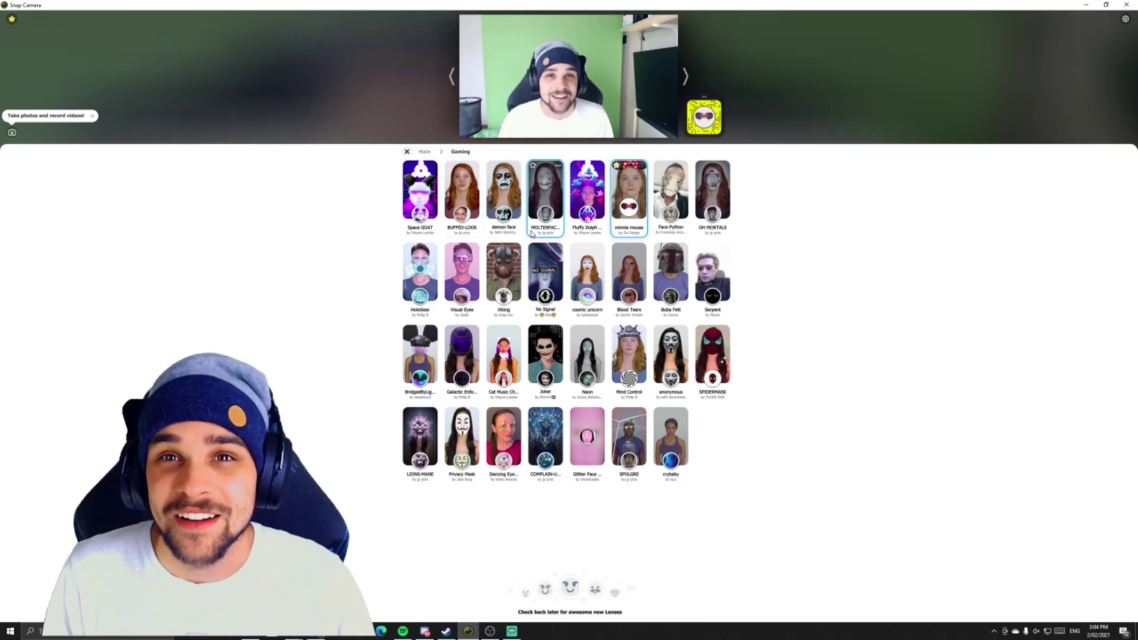
key(ctrl+s)
key(ctrl+s)
key(ctrl+s)
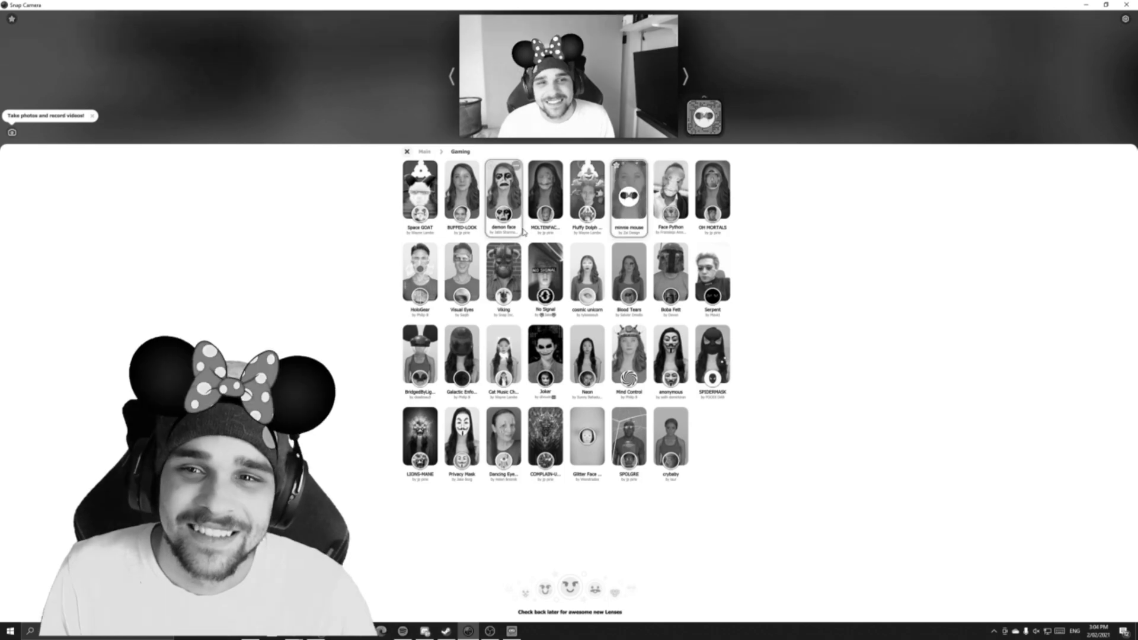
key(ctrl+s)
key(ctrl+s)
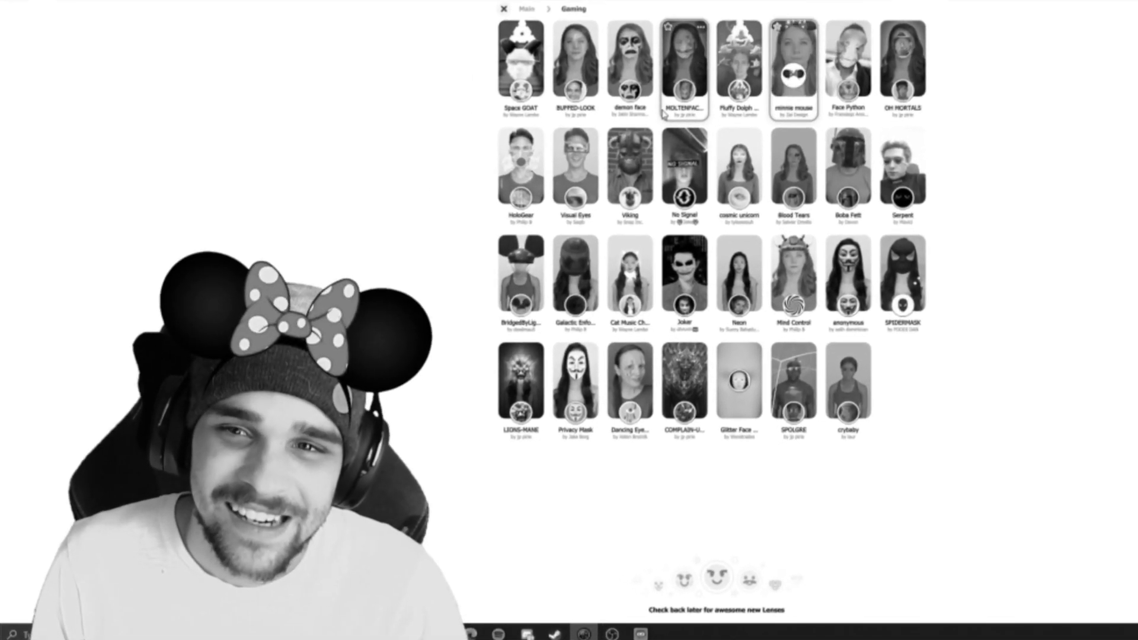
key(ctrl+s)
key(ctrl+s)
key(ctrl+s)
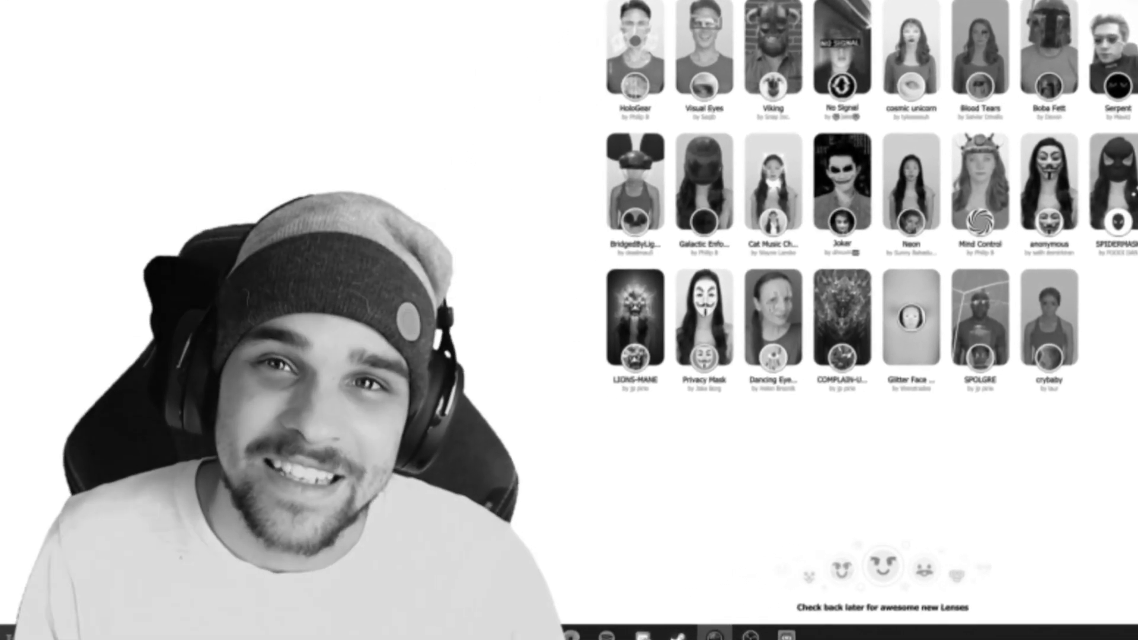
key(ctrl+s)
key(ctrl+s)
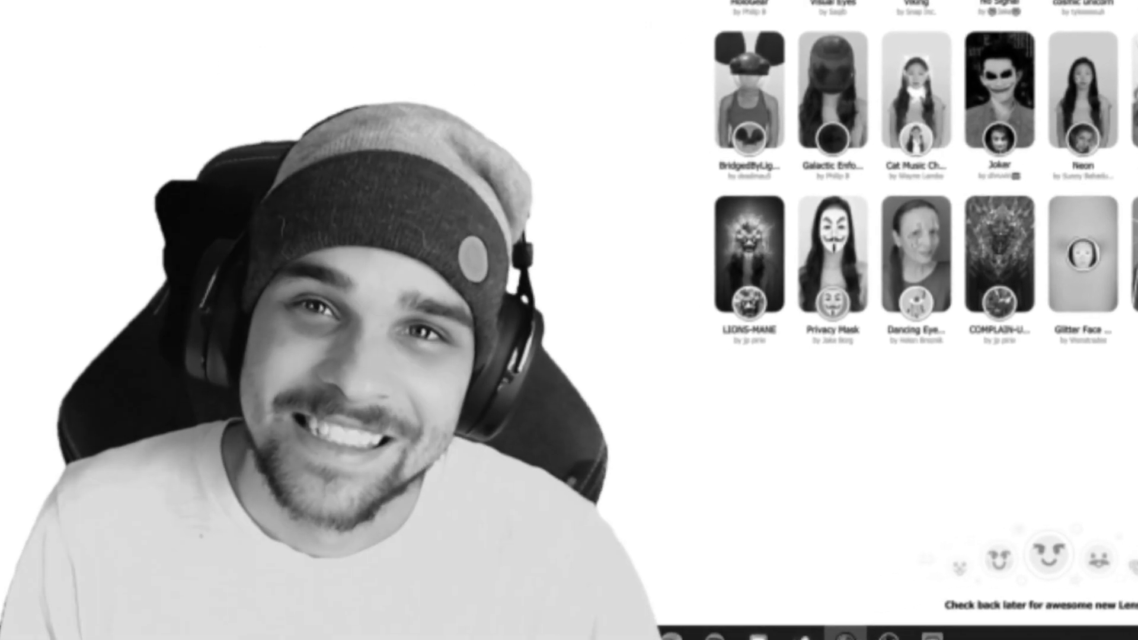
key(ctrl+s)
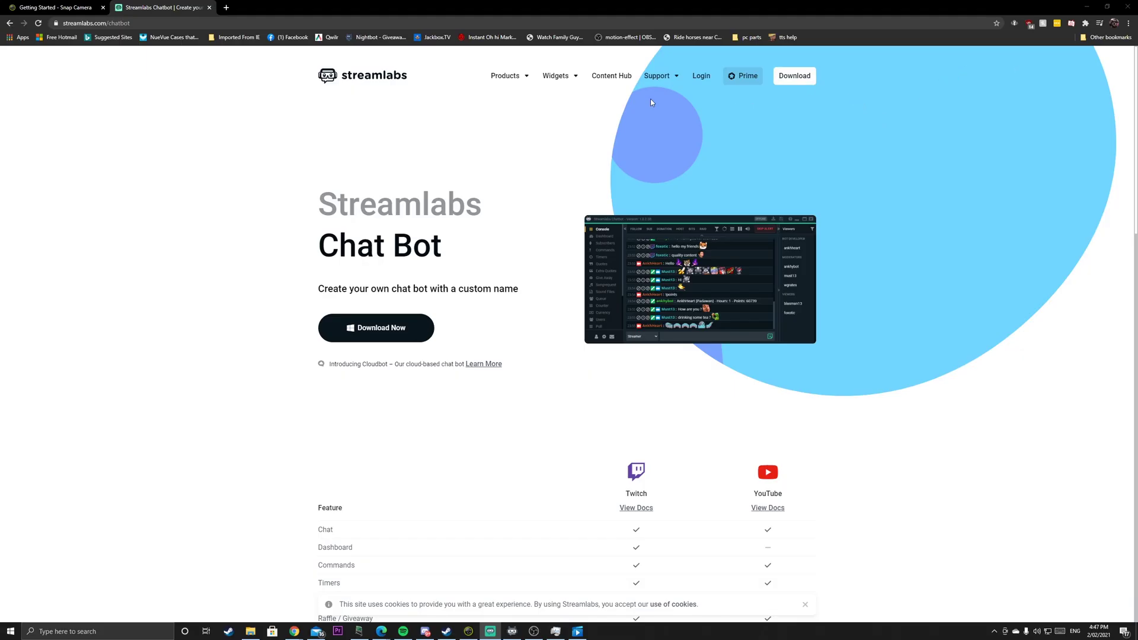
- Scroll down the Chat Bot page through the Twitch and YouTube feature comparison
scroll(478, 195, down, 3)
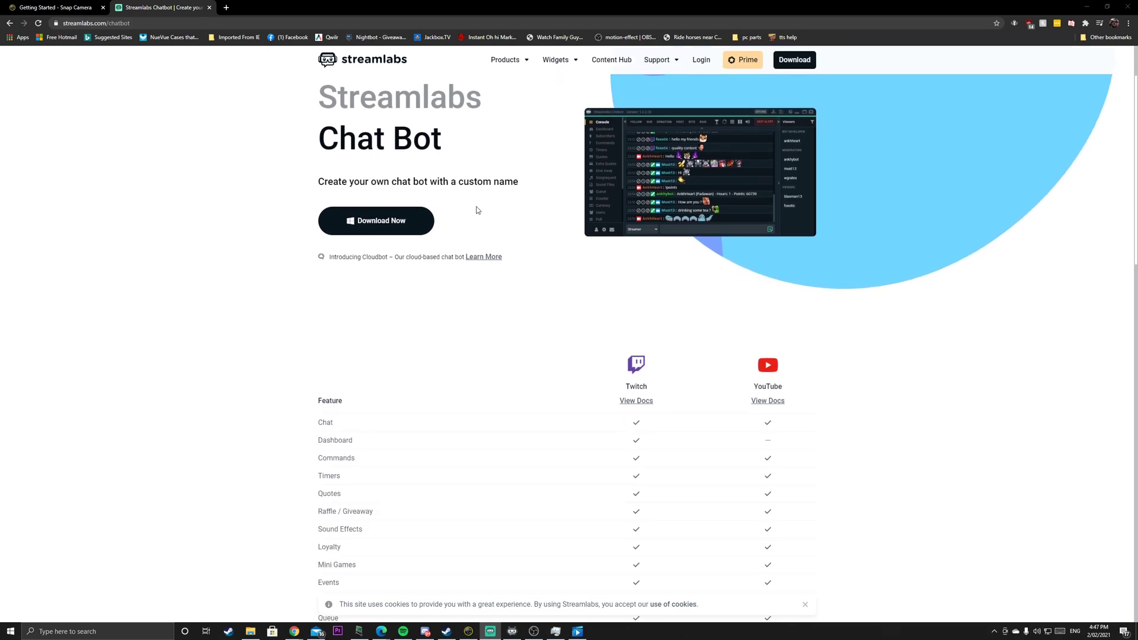
scroll(478, 209, down, 10)
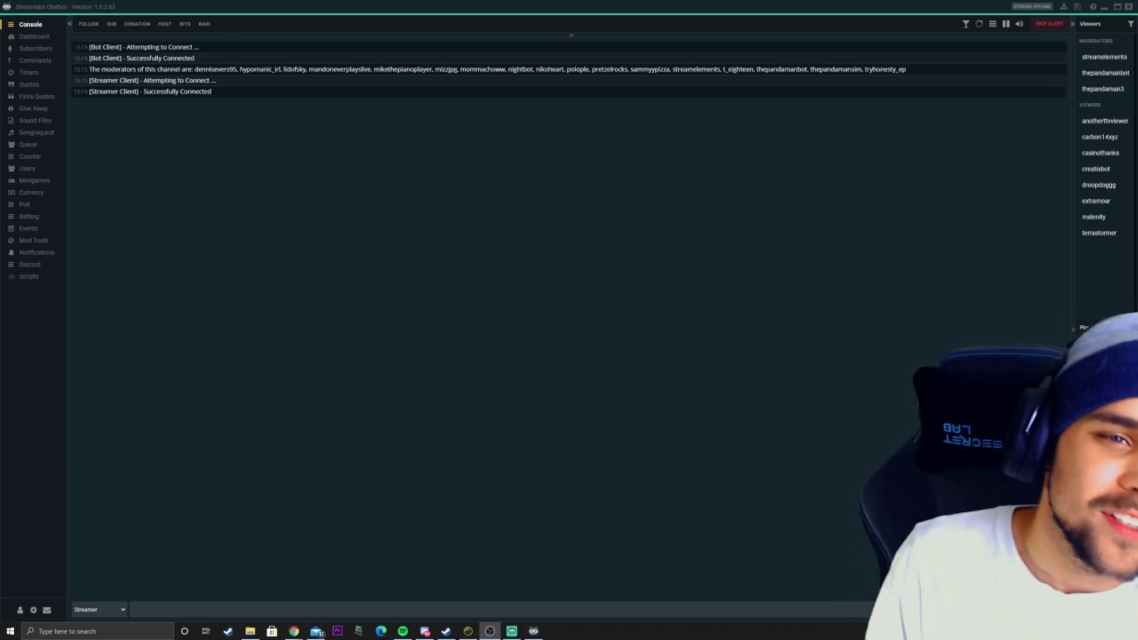
- Browse the Commands and Timers lists, ending on the 32 saved quotes
click(33, 64)
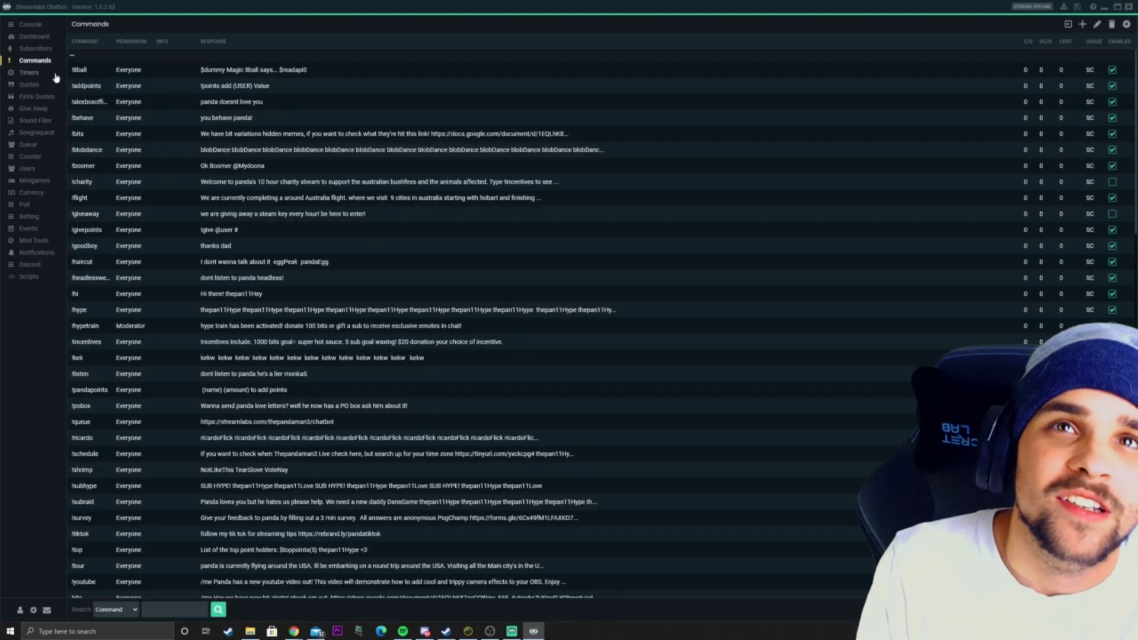
scroll(50, 77, down, 3)
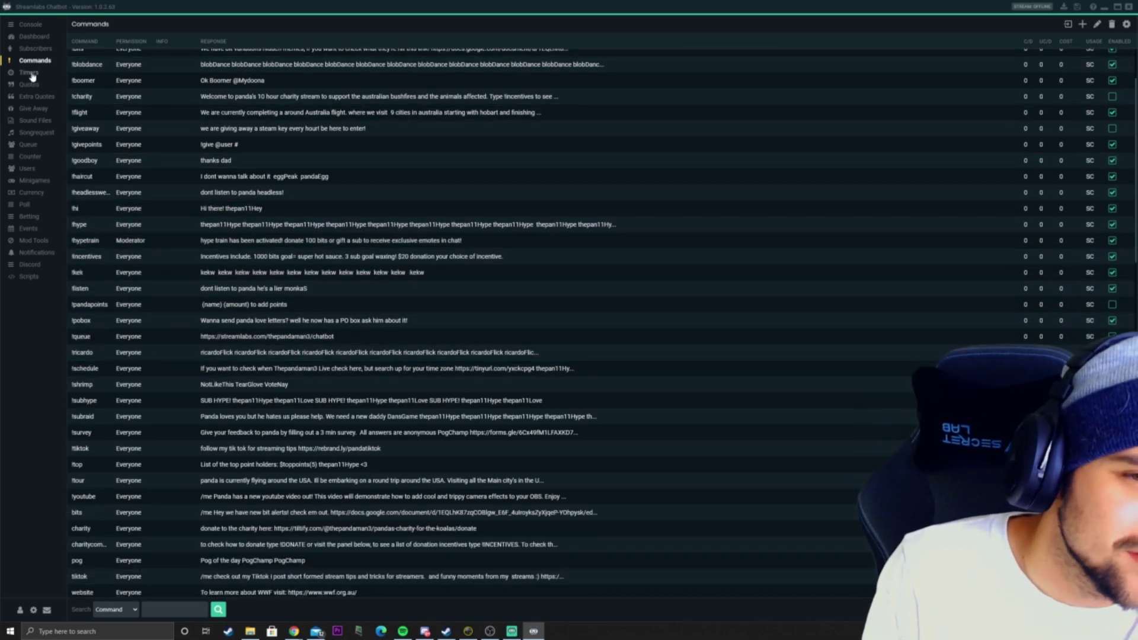
click(29, 73)
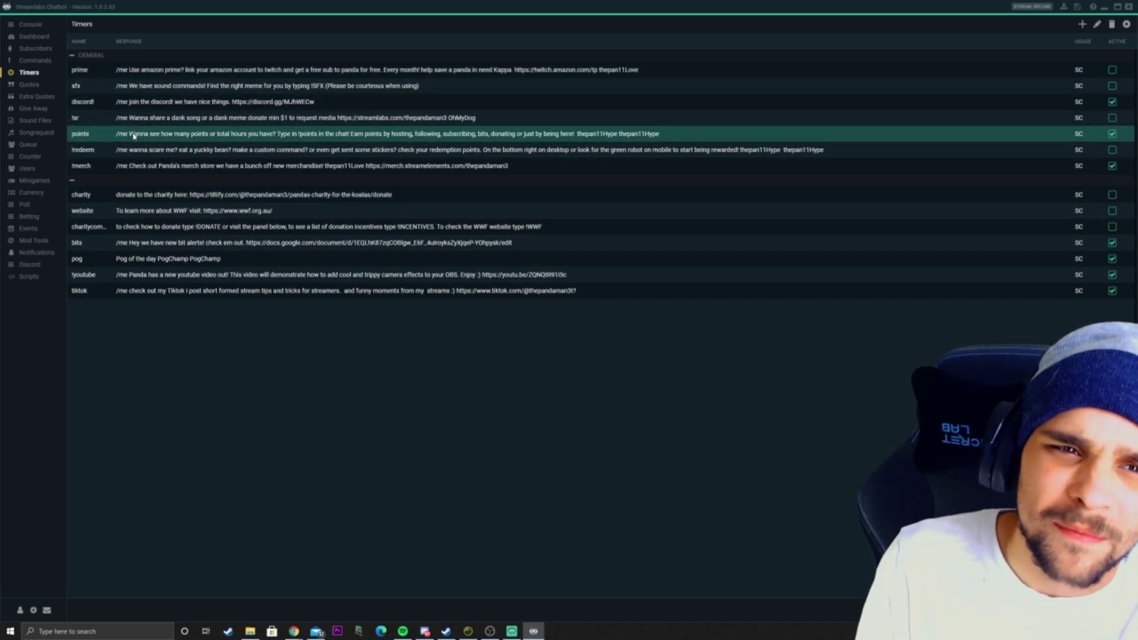
click(30, 85)
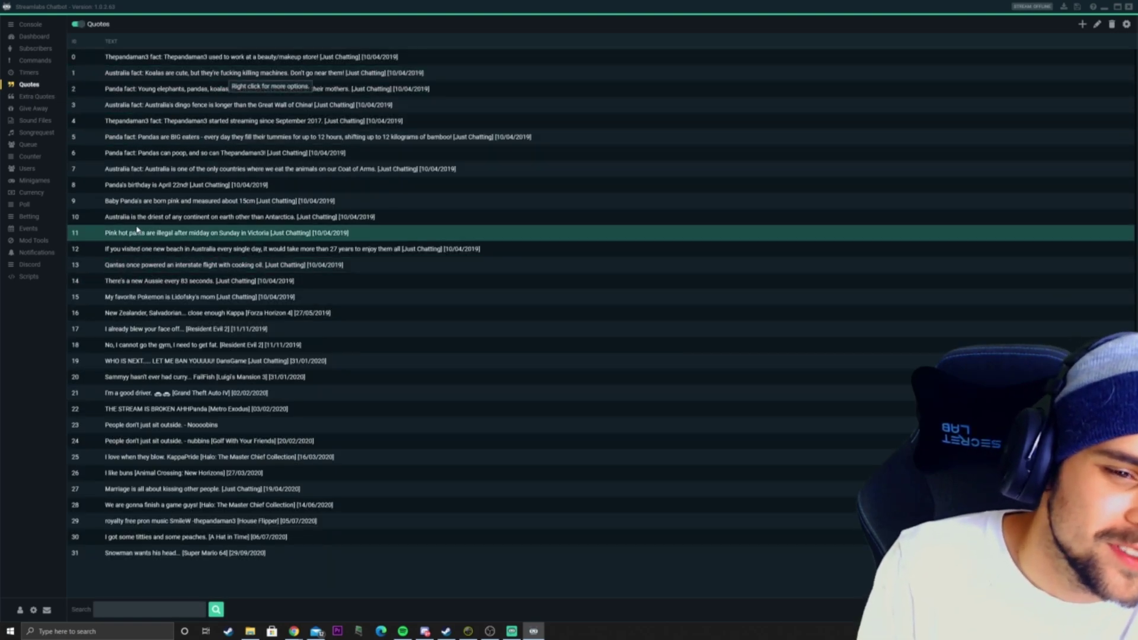
- View the Give Away setup, scroll through the Sound Files list, and open Songrequest
click(27, 110)
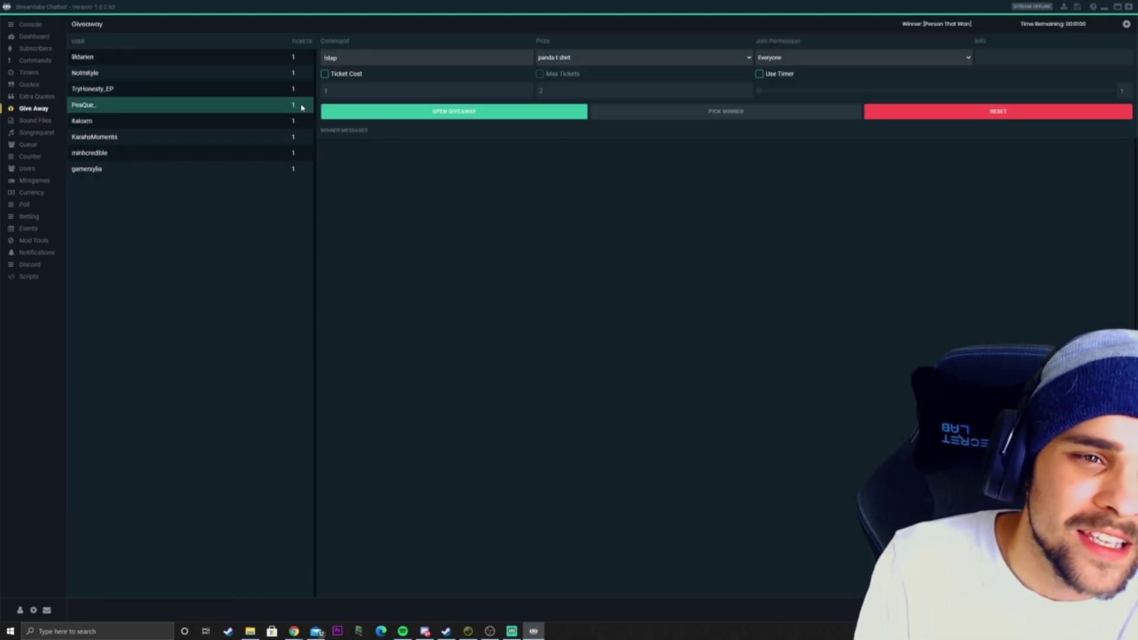
click(36, 121)
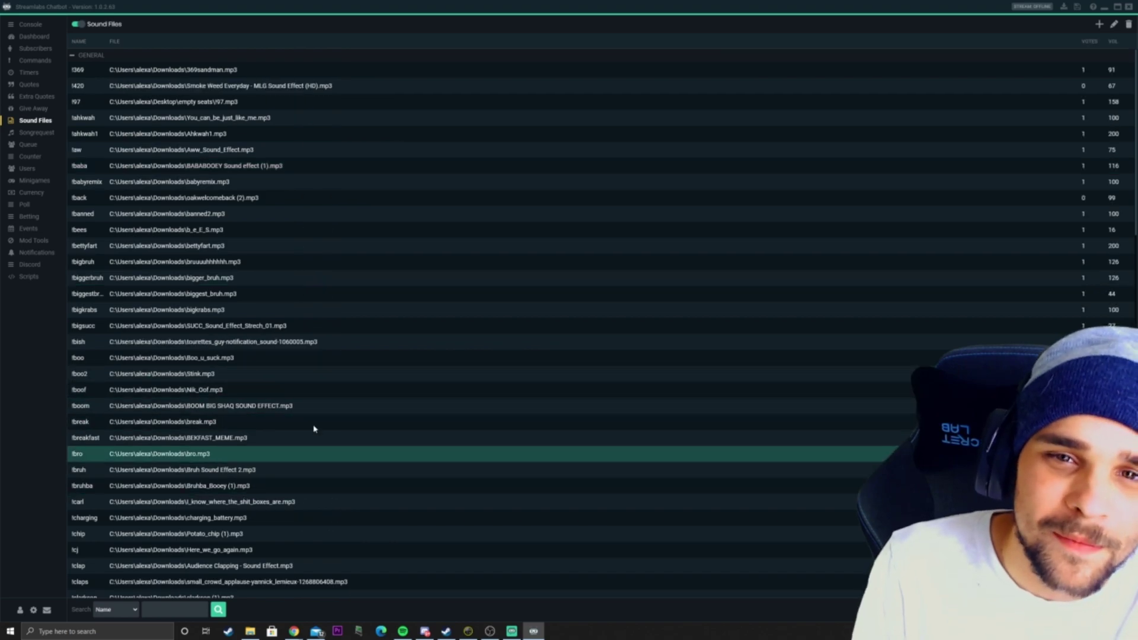
scroll(242, 234, down, 9)
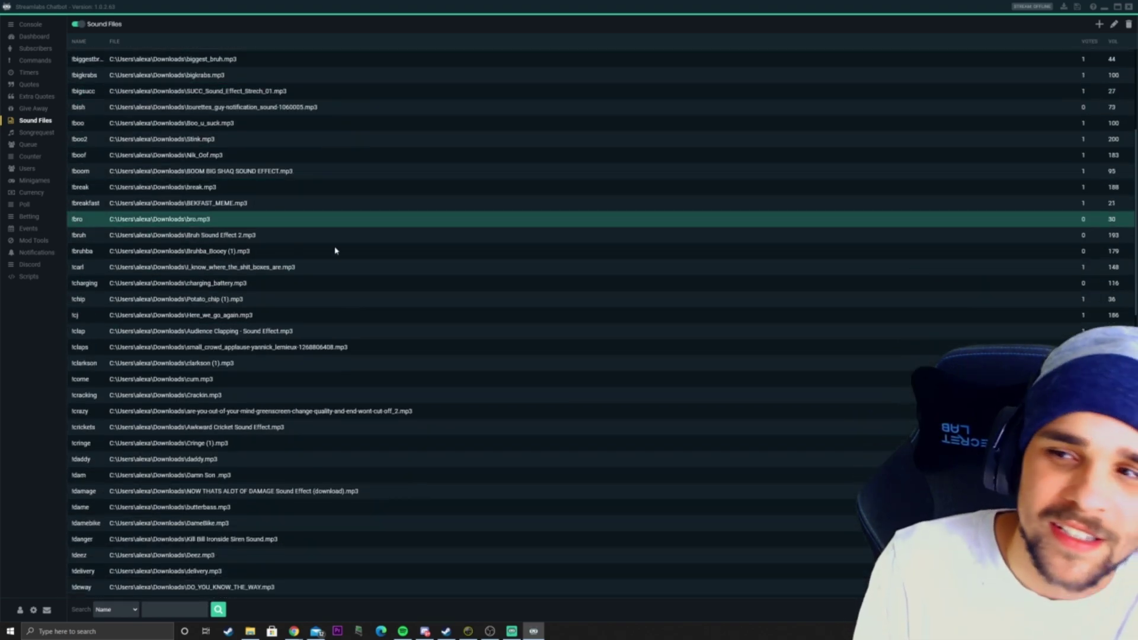
scroll(459, 364, down, 9)
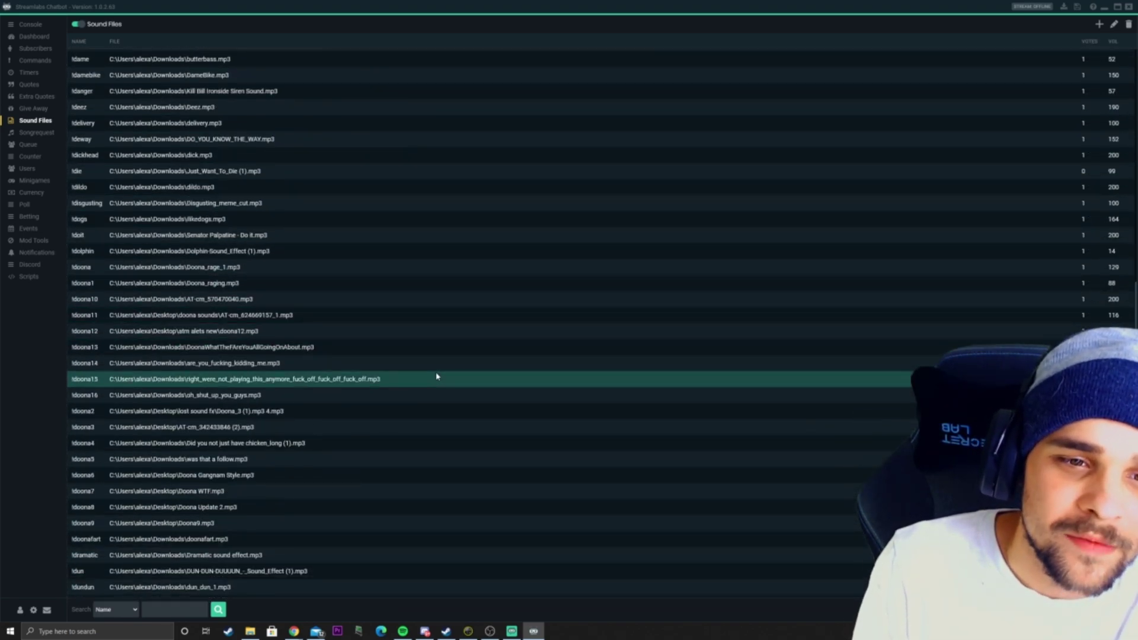
scroll(172, 341, down, 4)
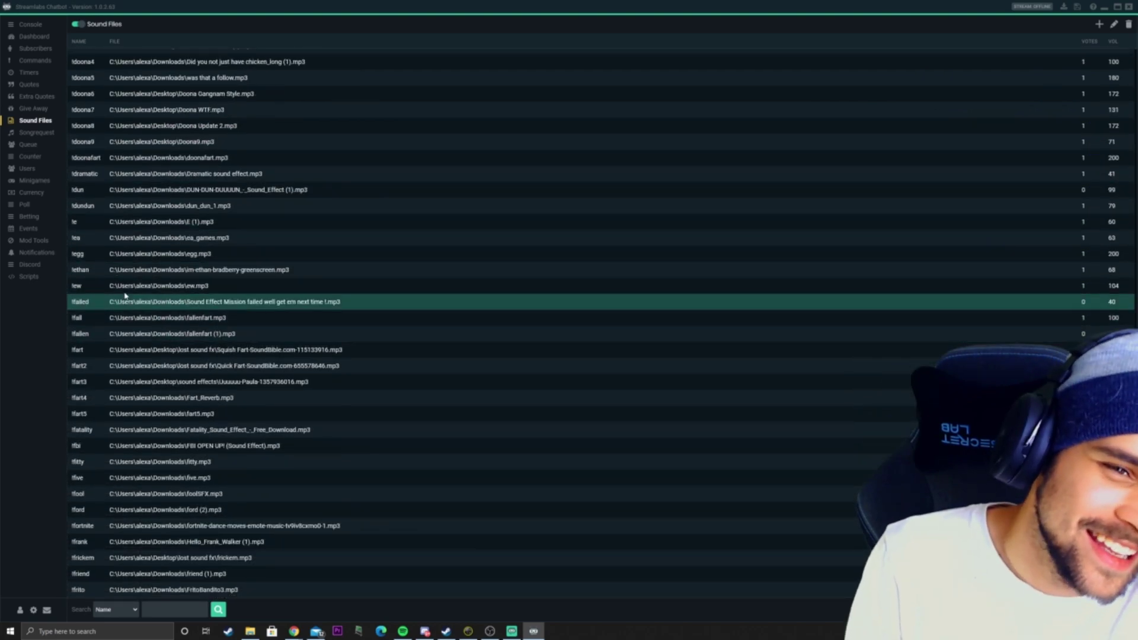
click(36, 133)
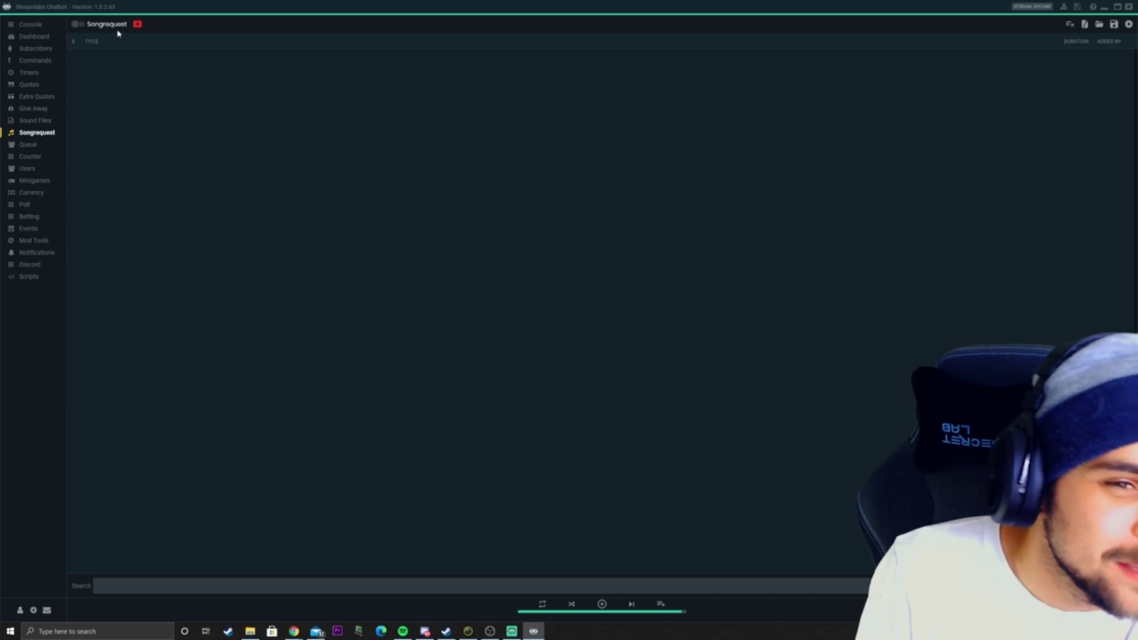
- View the 'mario maker levels' Queue, then the Counter, Users and Minigames pages
click(28, 145)
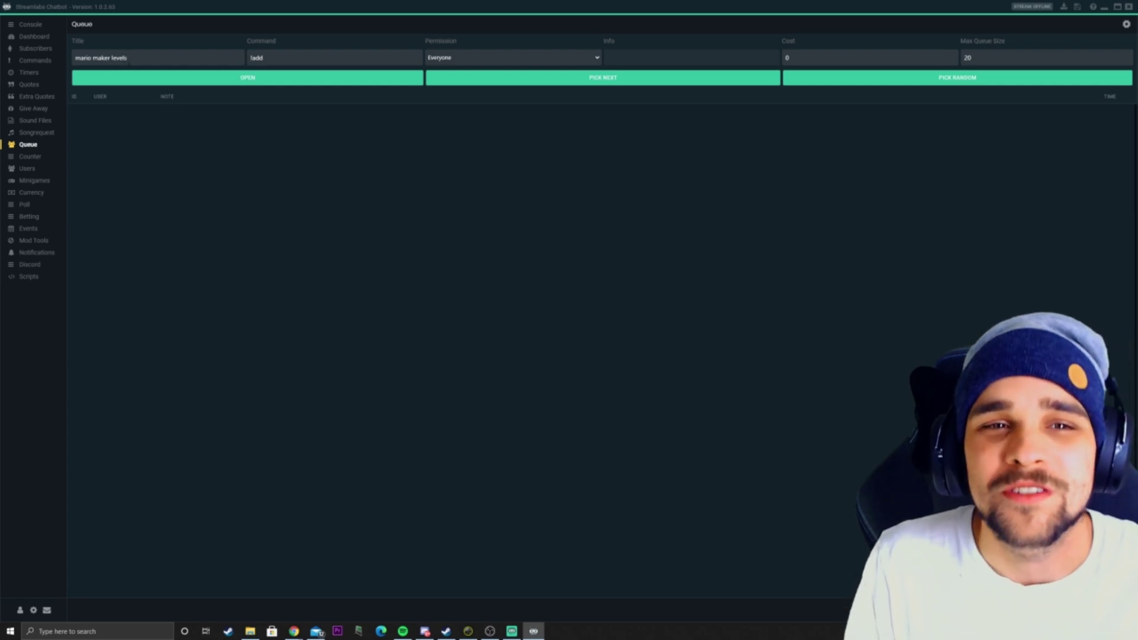
drag(126, 57, 74, 58)
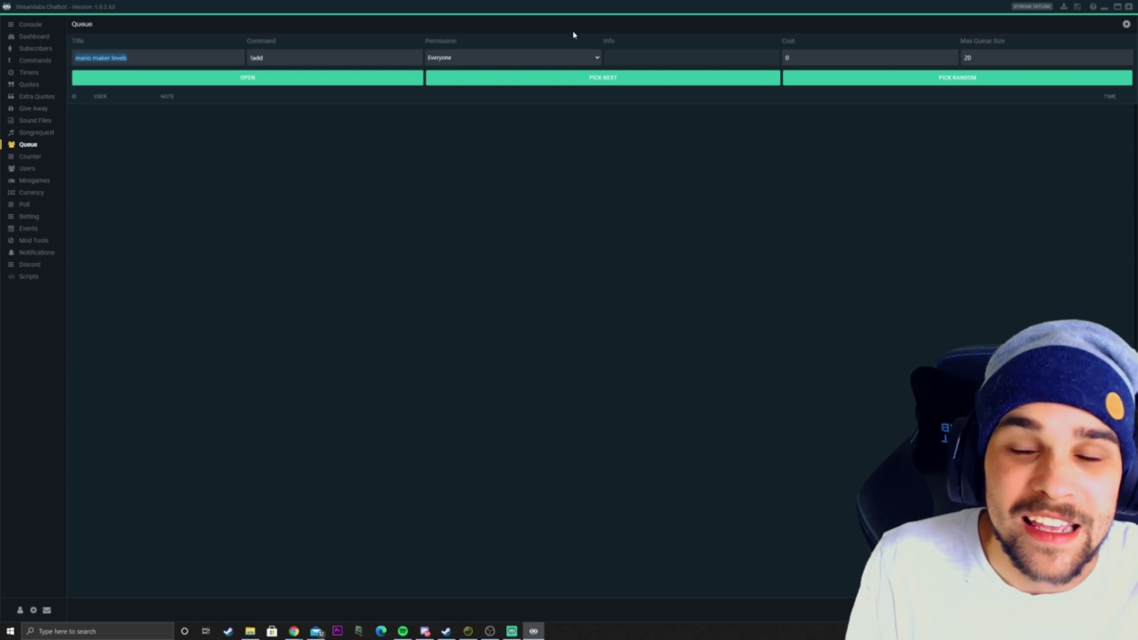
click(30, 158)
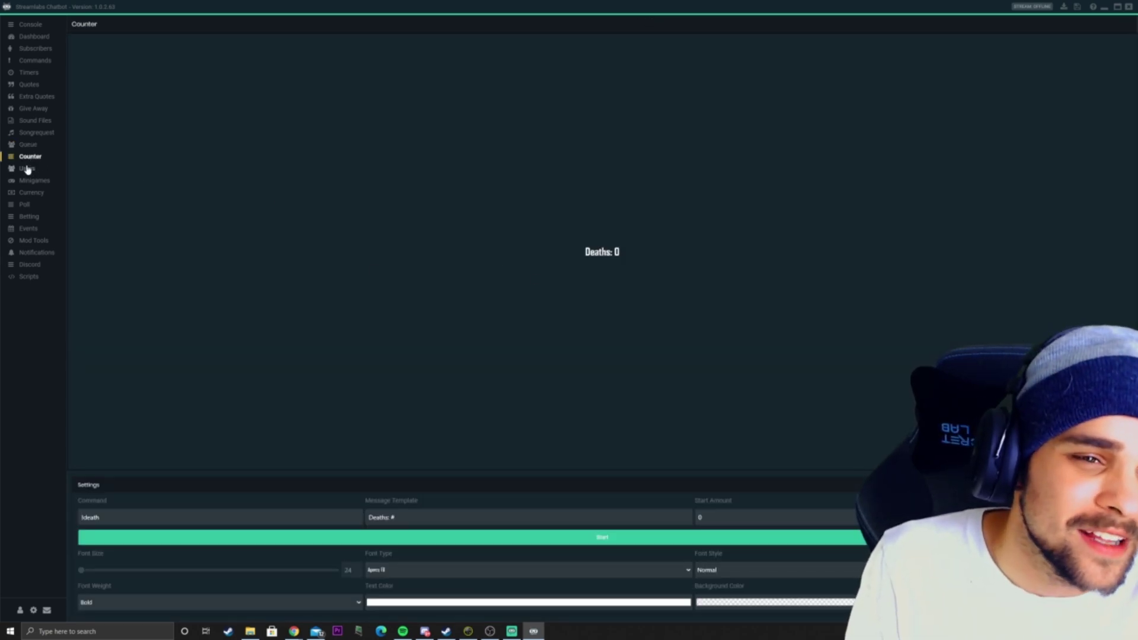
click(27, 169)
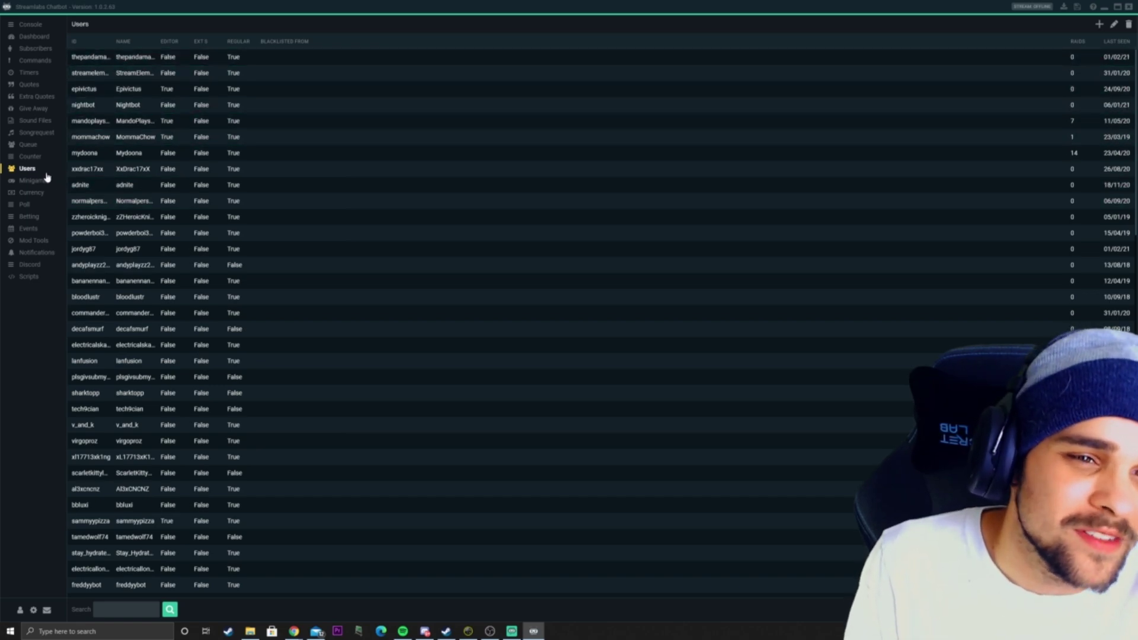
click(39, 182)
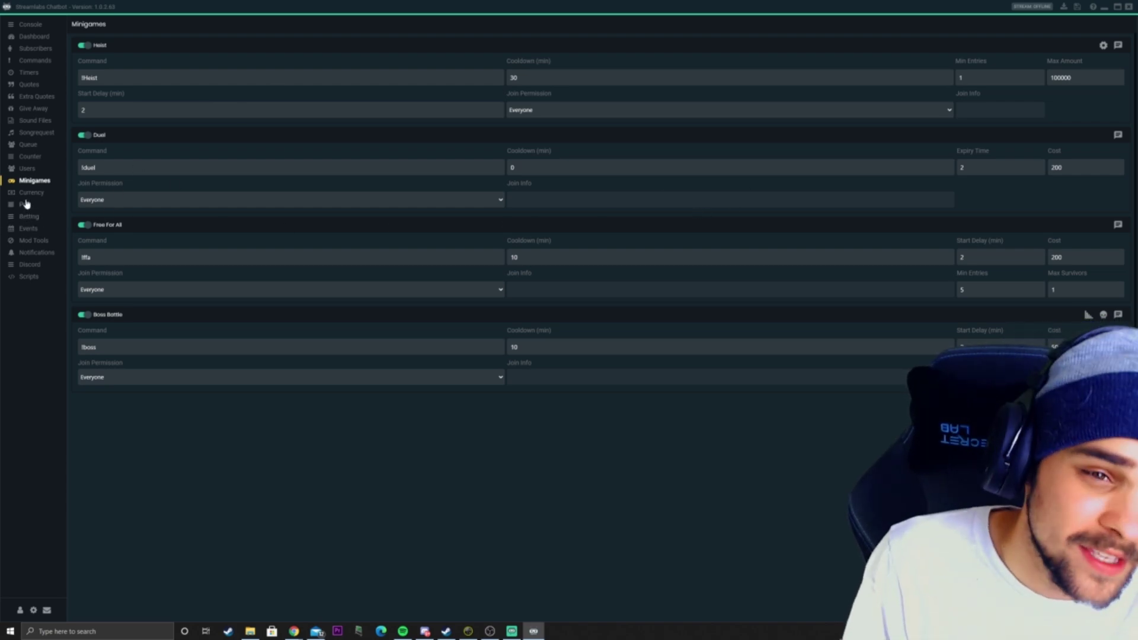
- Open Events and select one viewer's entrance message row
click(29, 228)
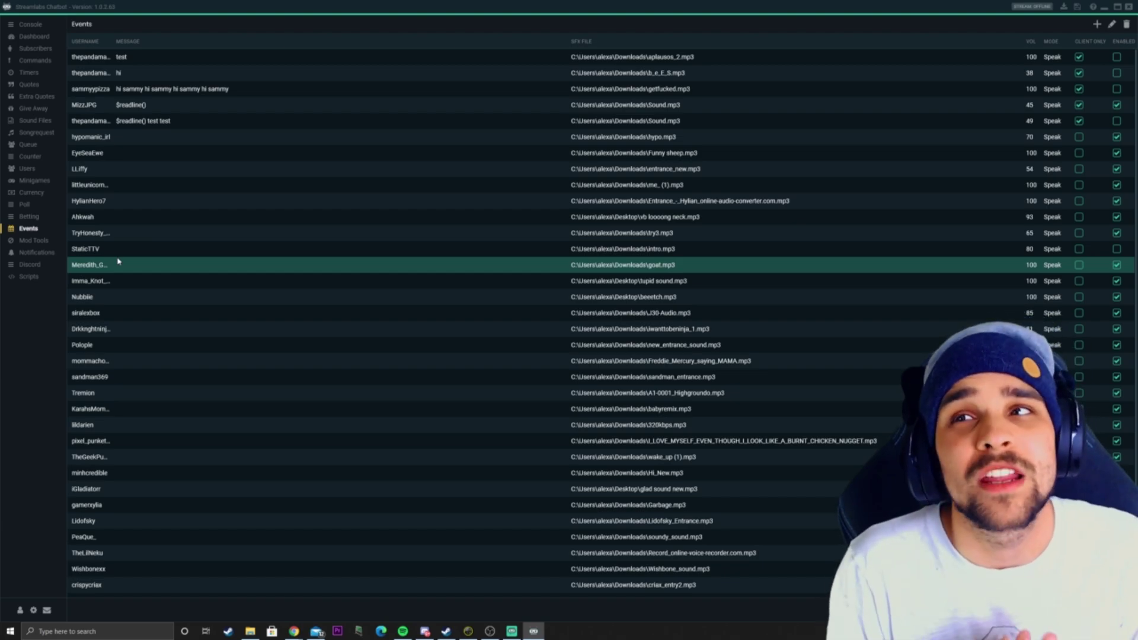
click(94, 217)
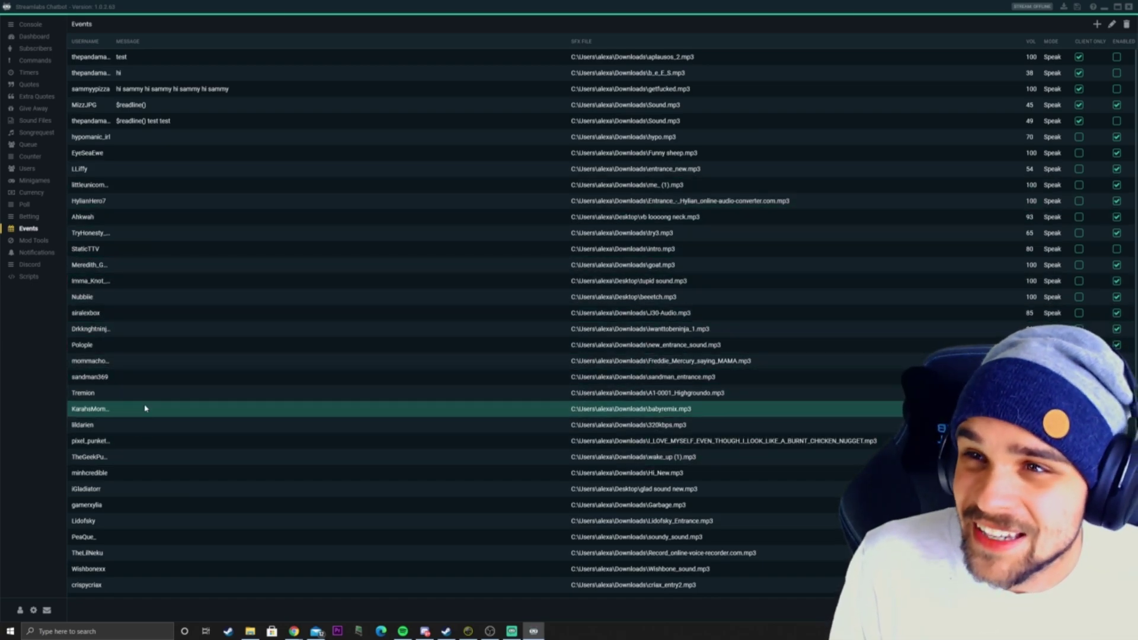
- Review the Mod Tools filters, then scroll through the follow, host, subscriber and cheer replies
click(34, 241)
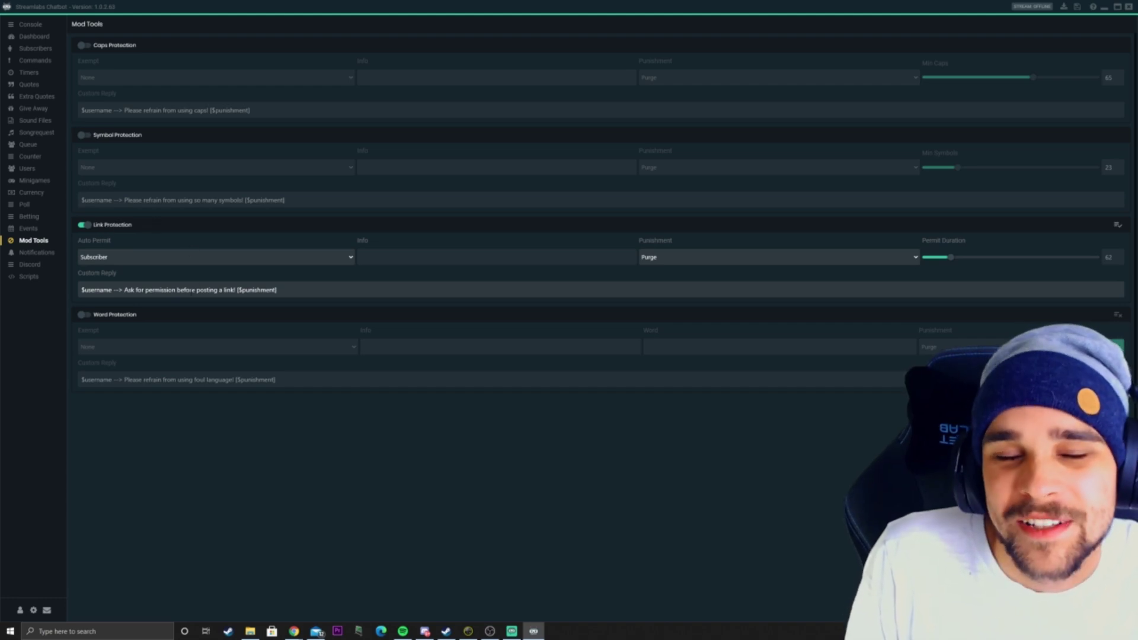
click(44, 254)
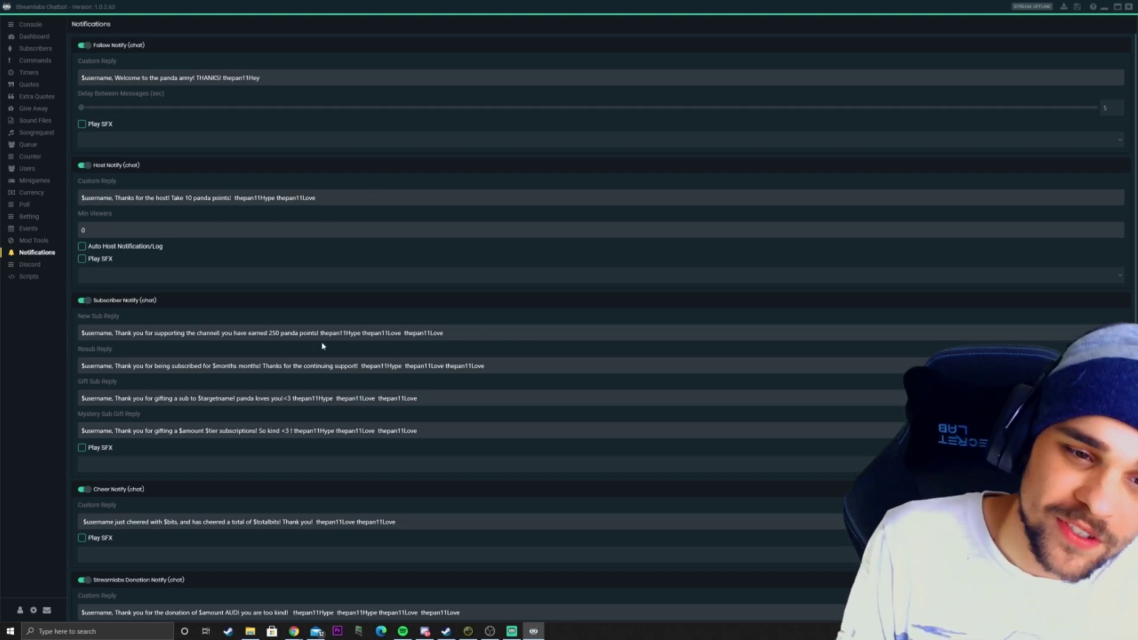
scroll(323, 346, down, 2)
scroll(119, 438, down, 2)
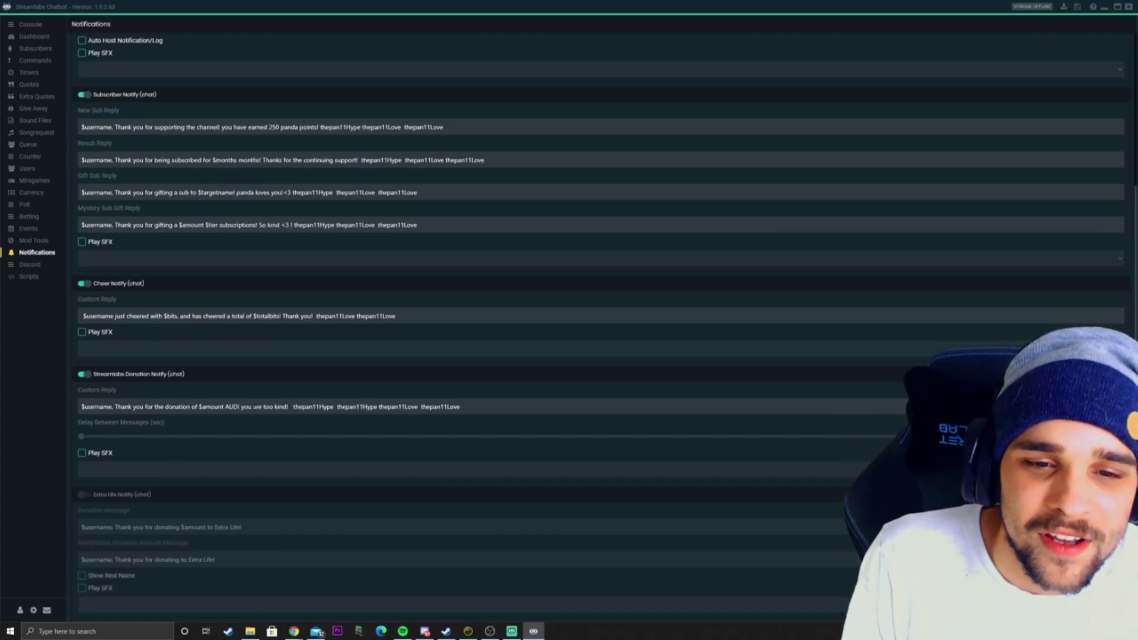
scroll(380, 403, up, 2)
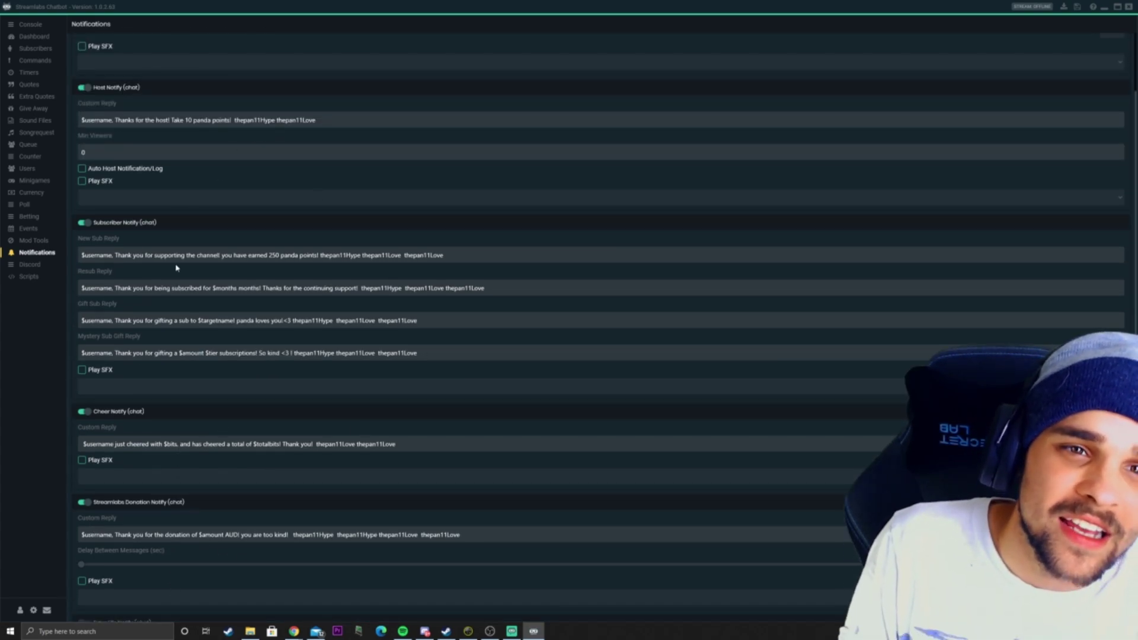
scroll(456, 287, up, 1)
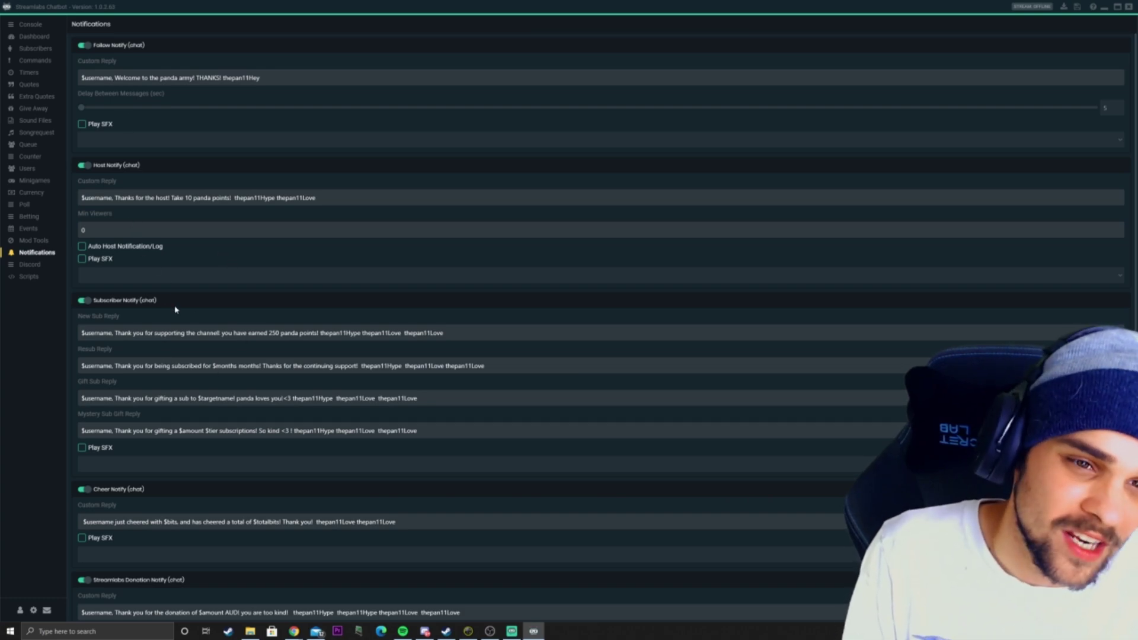
- Open the Scripts page listing hotdog, death, Clip Redeem and Gamble
click(27, 278)
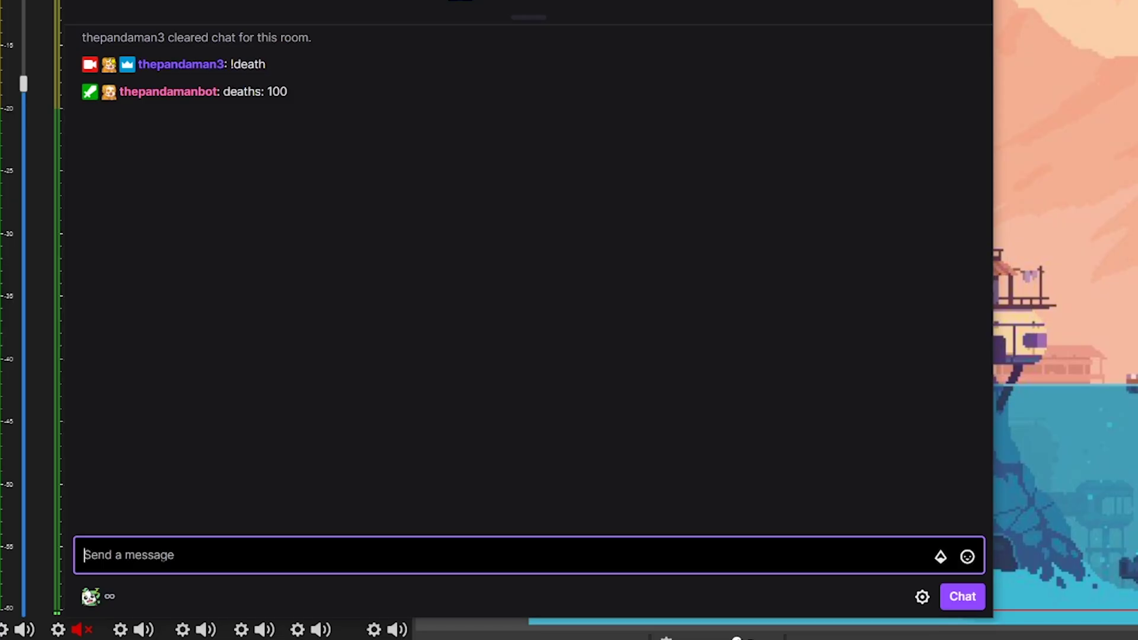
- Send the !death command and a shoutout for another channel in Twitch chat
text(!death)
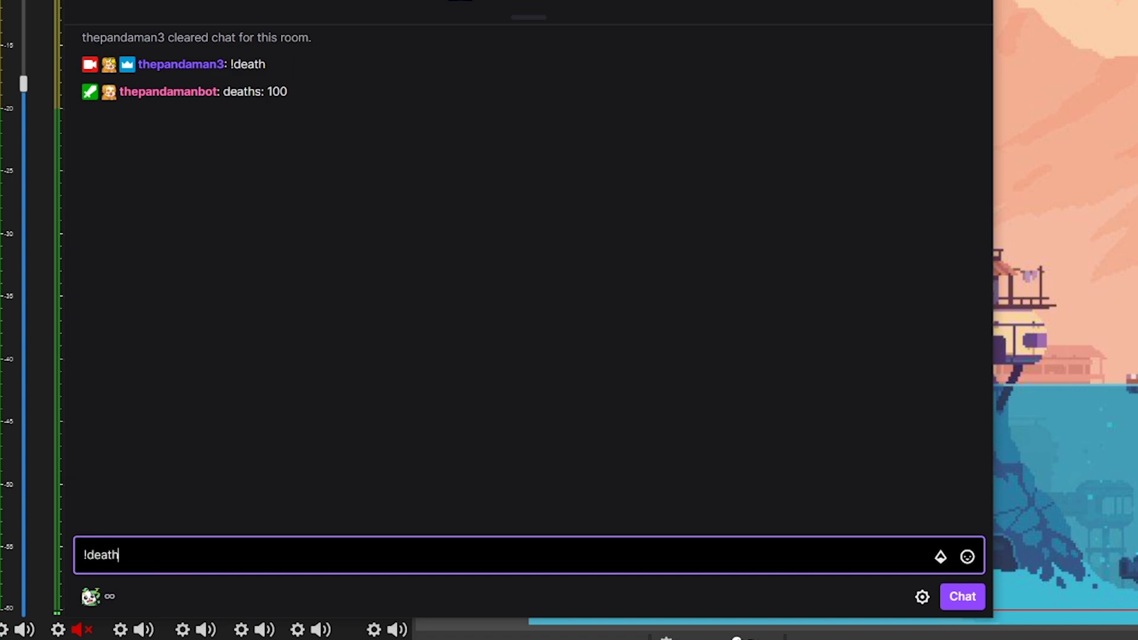
key(Return)
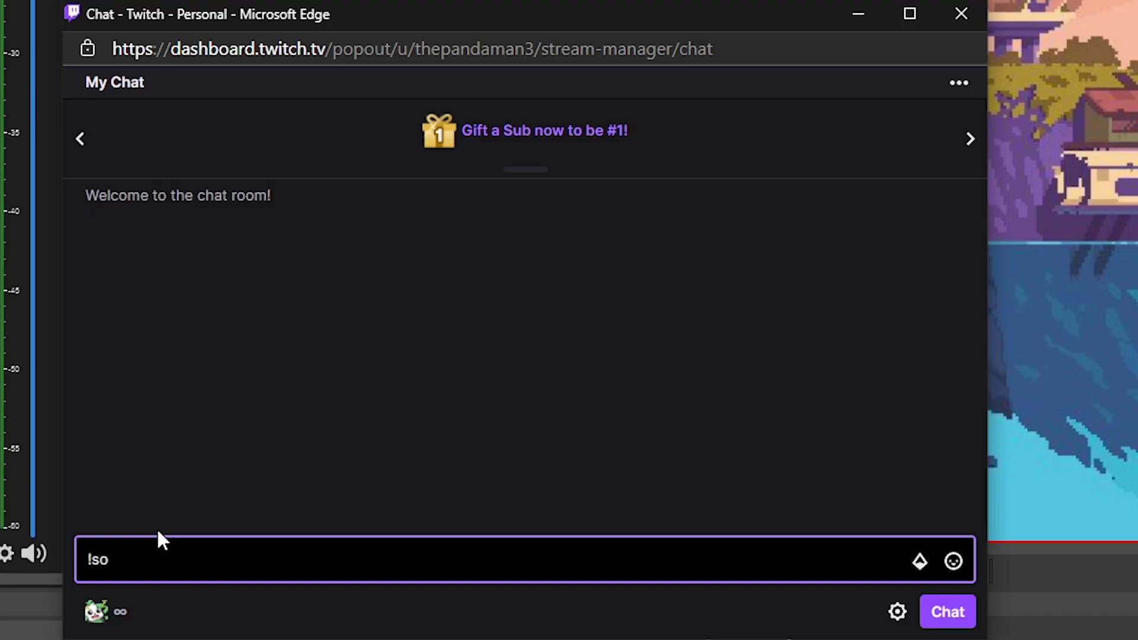
text(@thepandaman3)
key(Return)
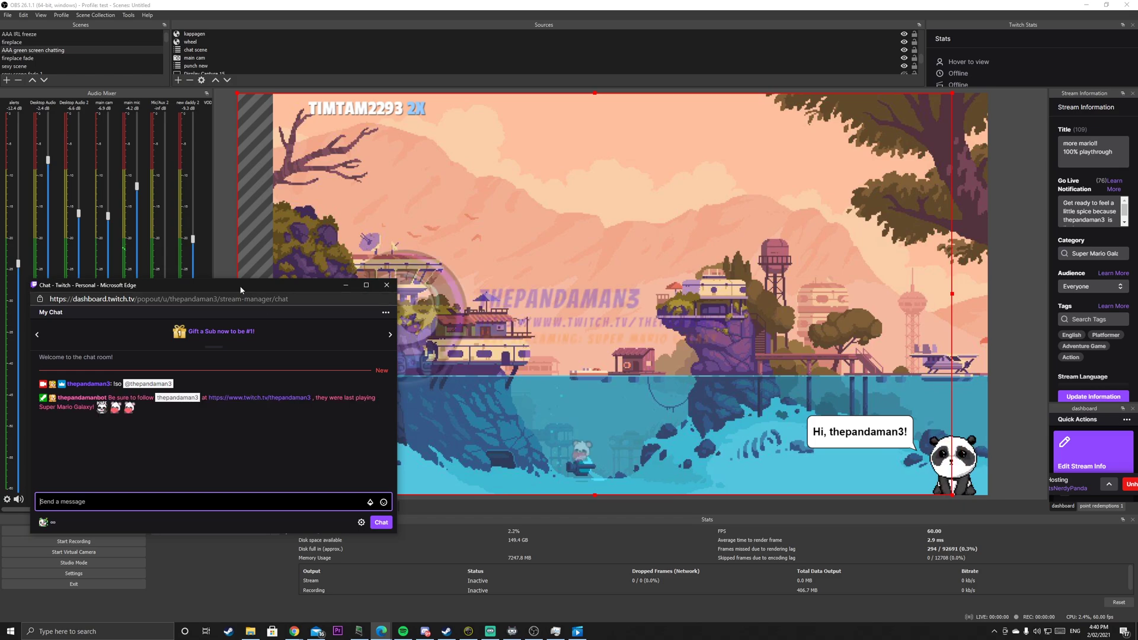
drag(241, 290, 197, 352)
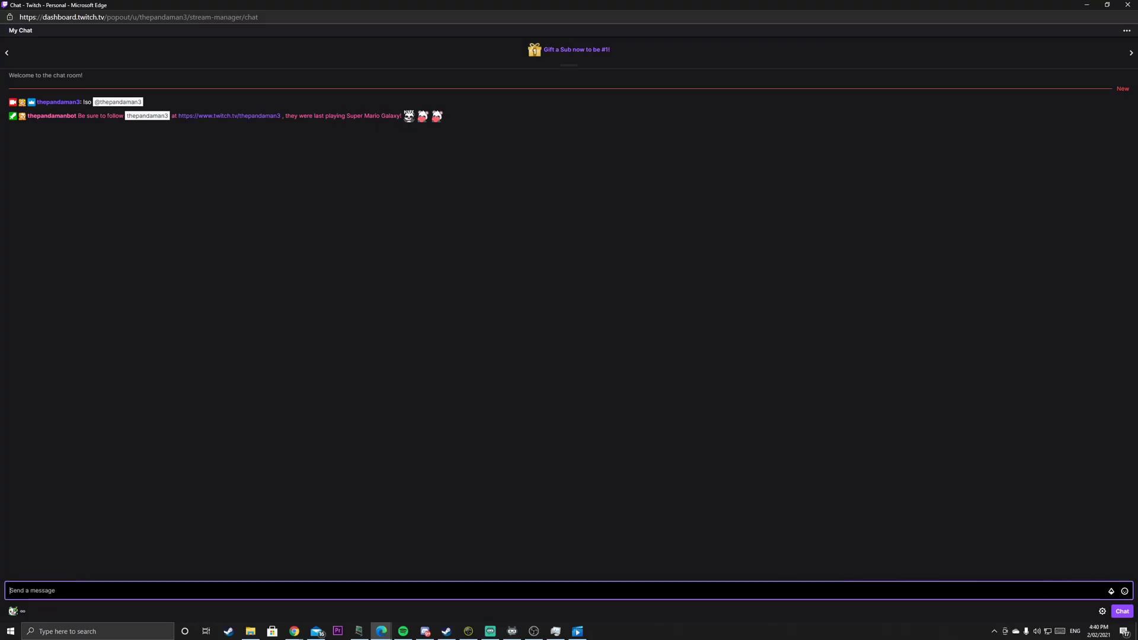
- Send !first in Twitch chat, then view the Coin Flip script's settings in Chatbot
click(68, 582)
text(!firs)
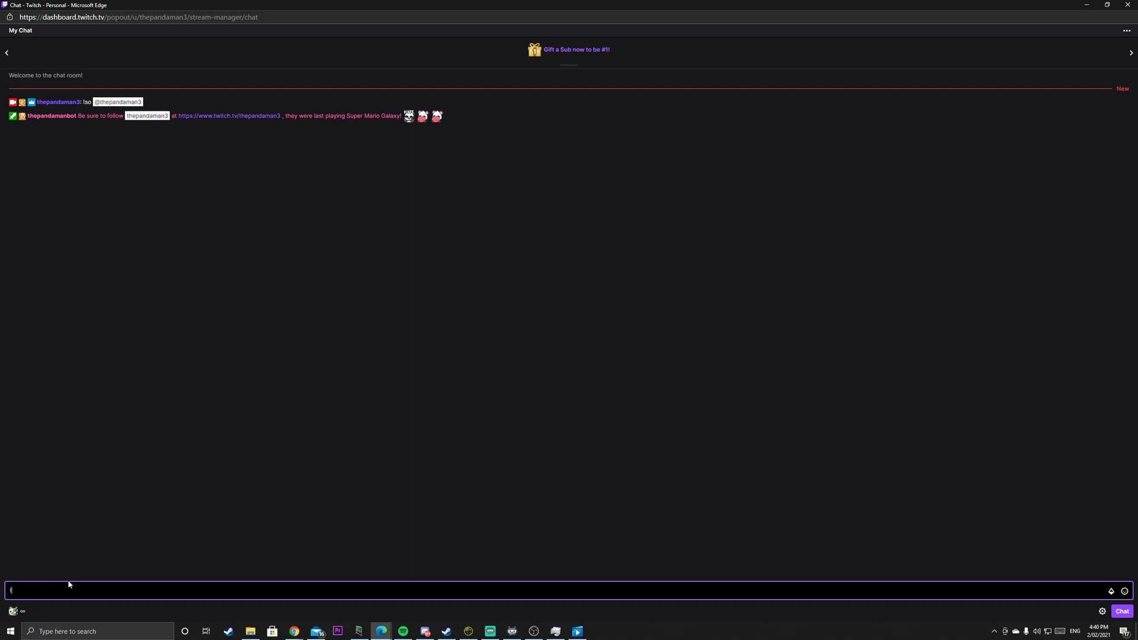
text(t)
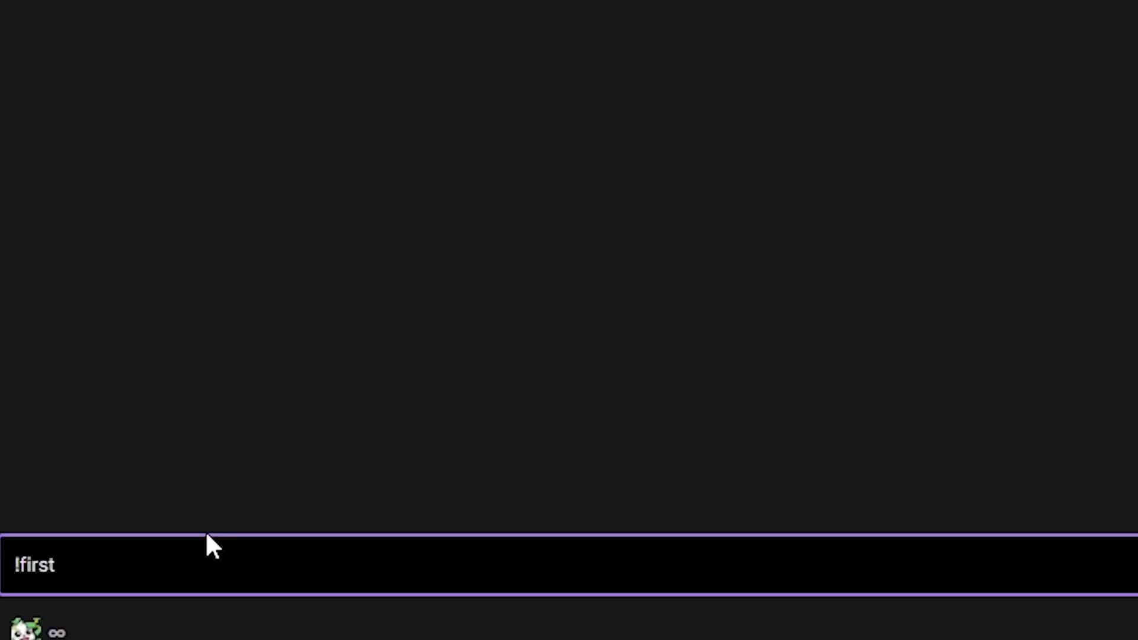
key(Return)
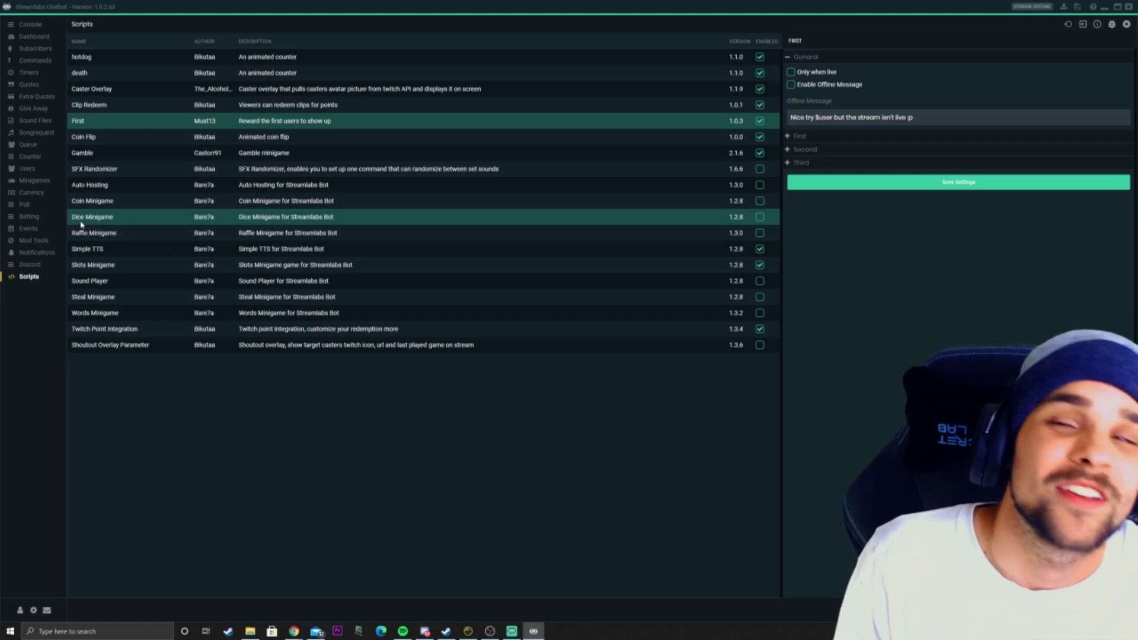
click(130, 137)
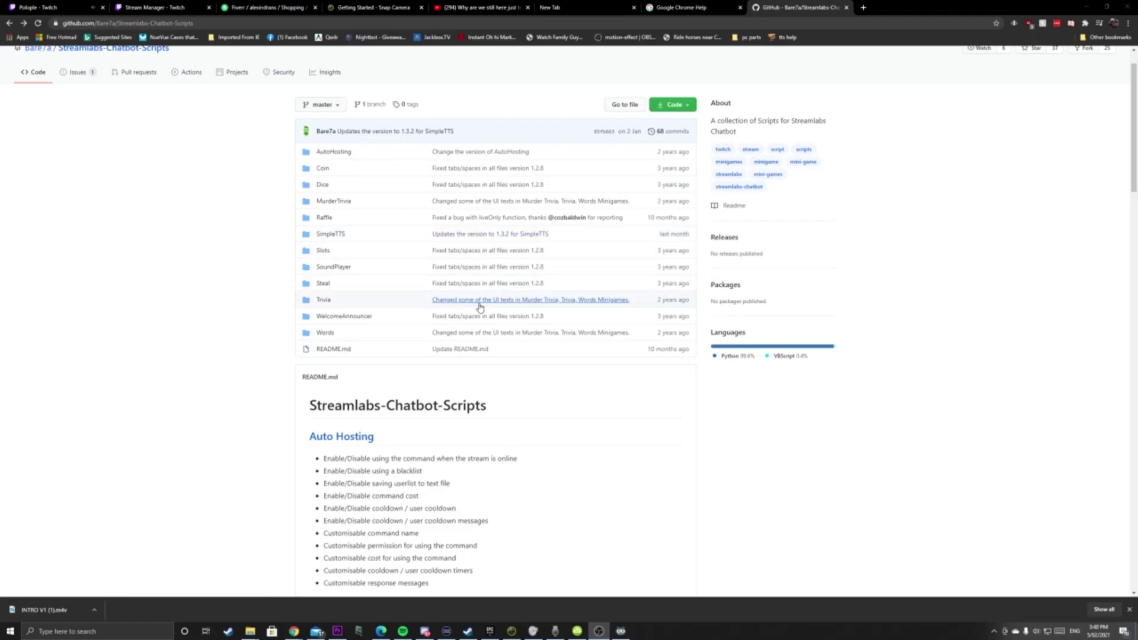
- Browse the GitHub repositories tagged with the twitch topic
click(723, 150)
scroll(474, 296, down, 4)
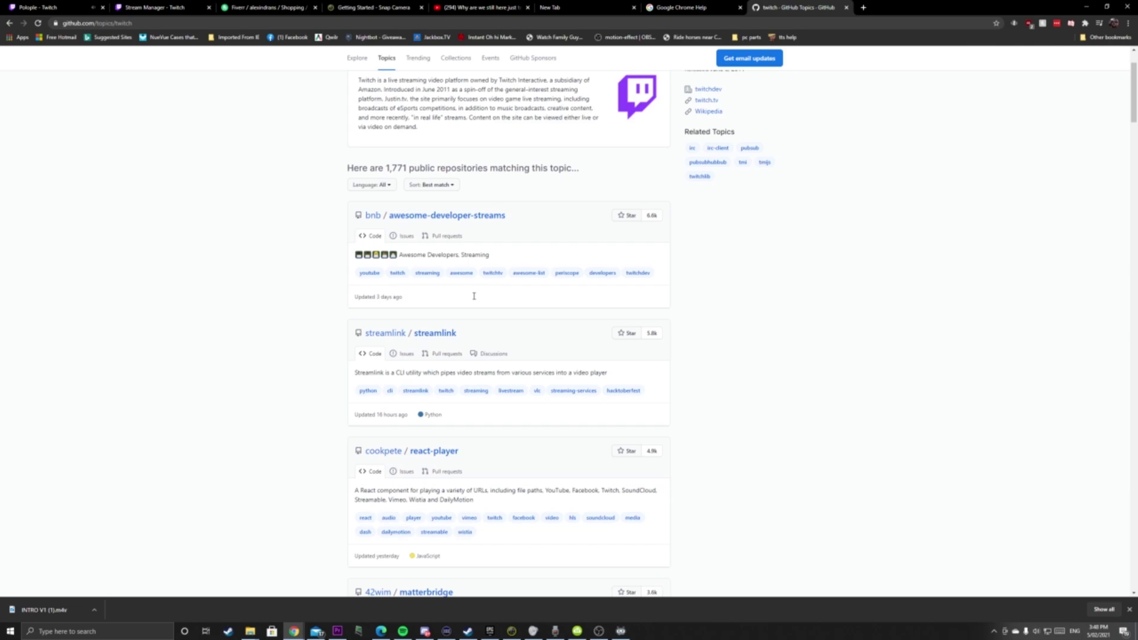
scroll(476, 299, down, 4)
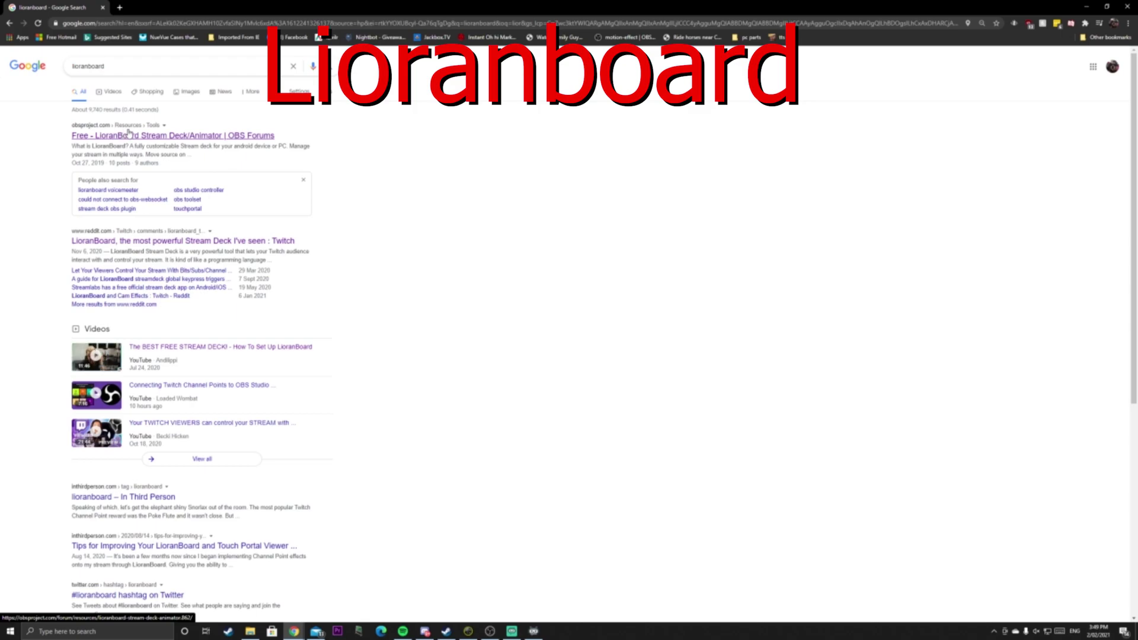
- Open the OBS Forums LioranBoard resource and read through its Updates (26) history
click(127, 135)
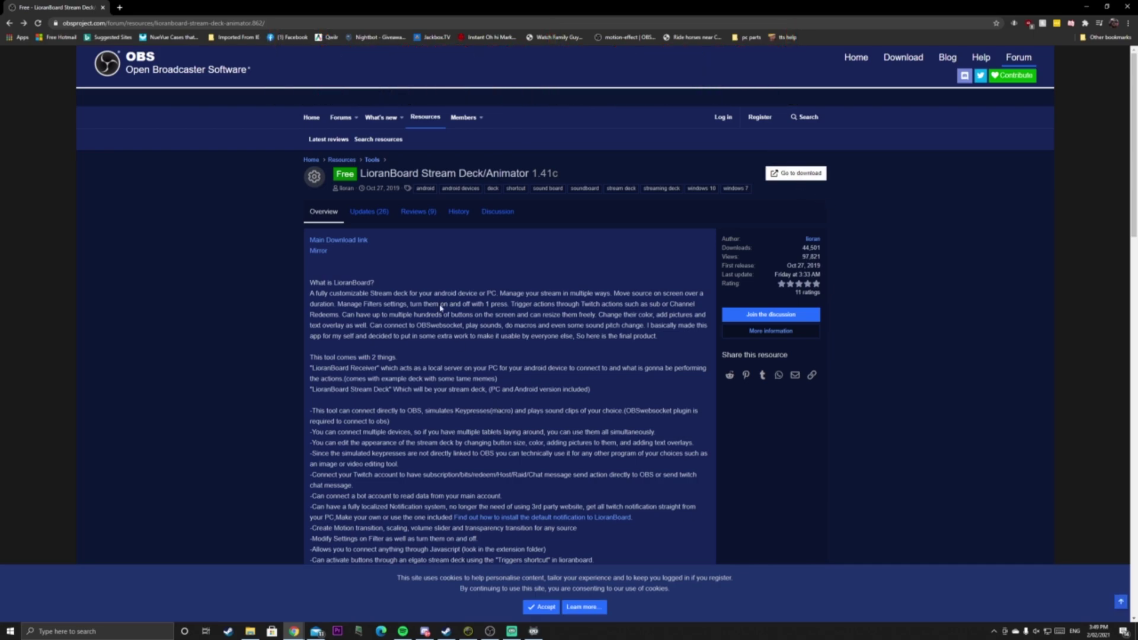
click(370, 212)
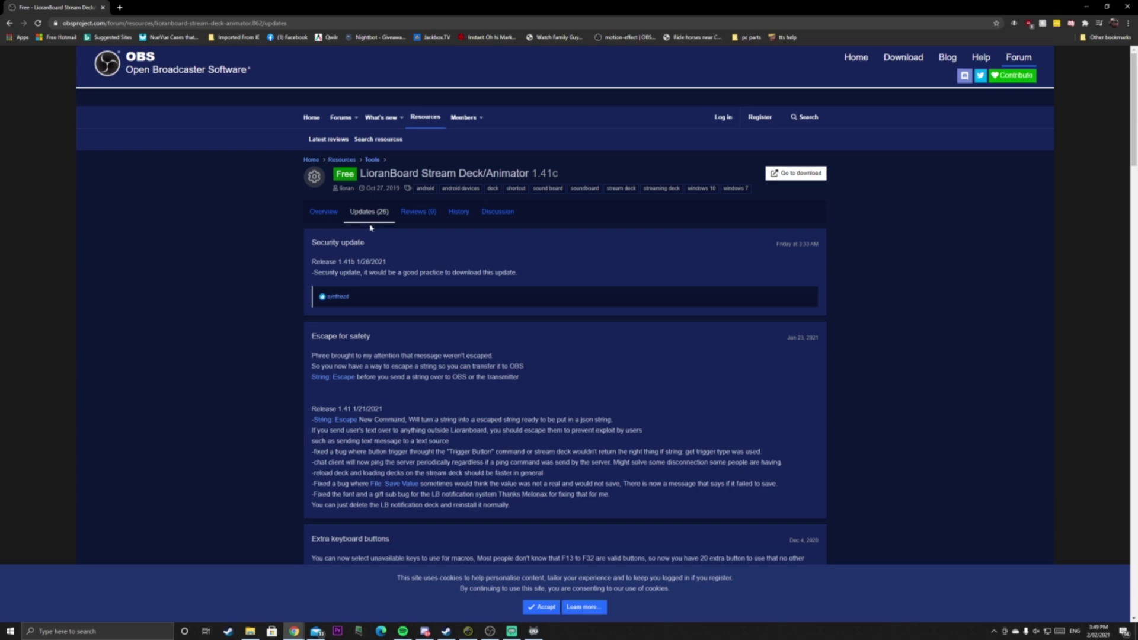
scroll(565, 303, down, 1)
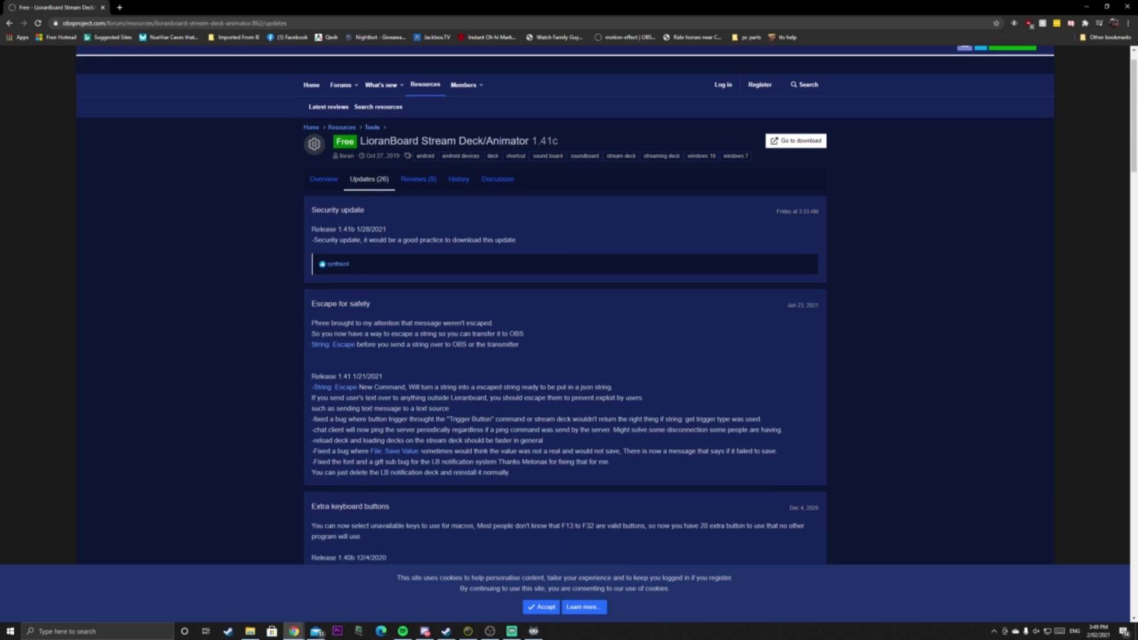
scroll(421, 454, down, 3)
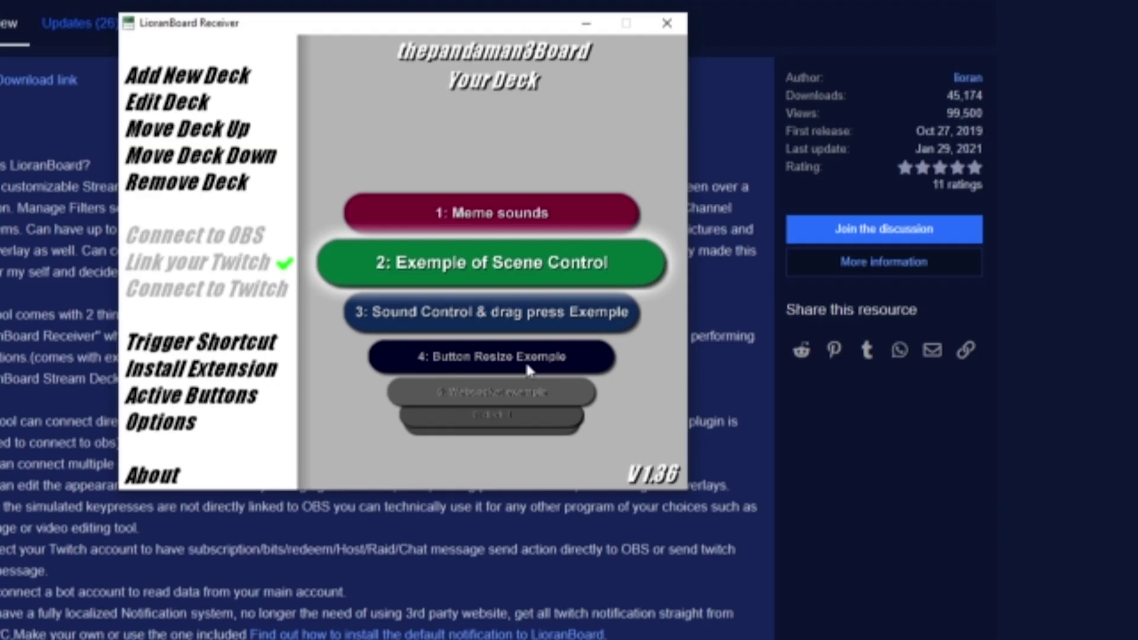
scroll(522, 329, up, 1)
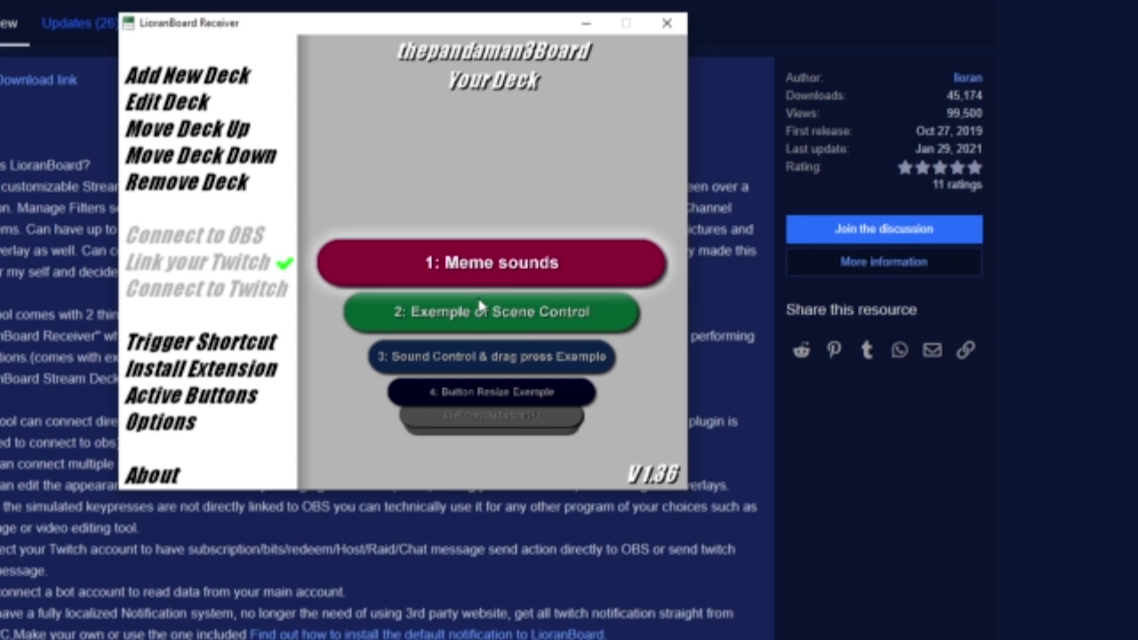
click(485, 270)
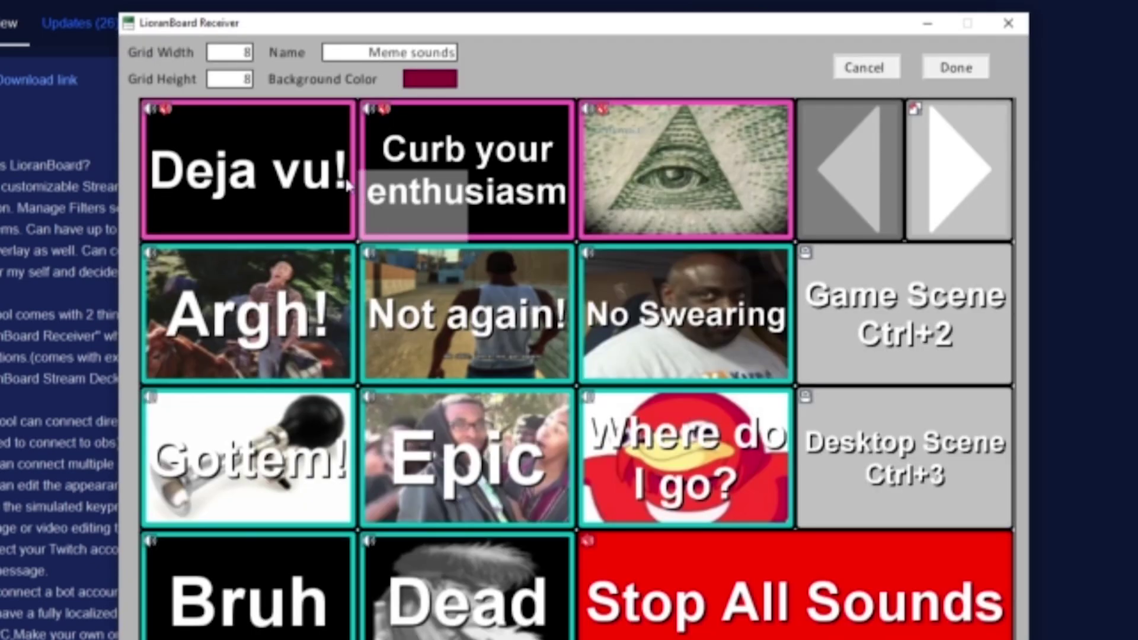
click(957, 69)
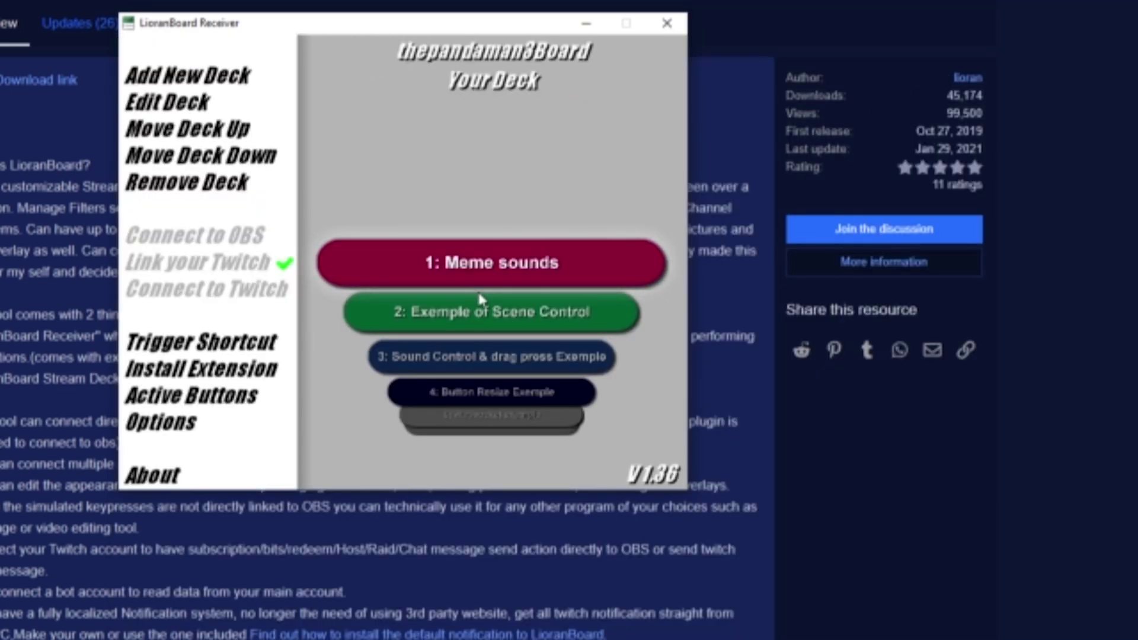
scroll(511, 319, down, 3)
scroll(510, 319, down, 4)
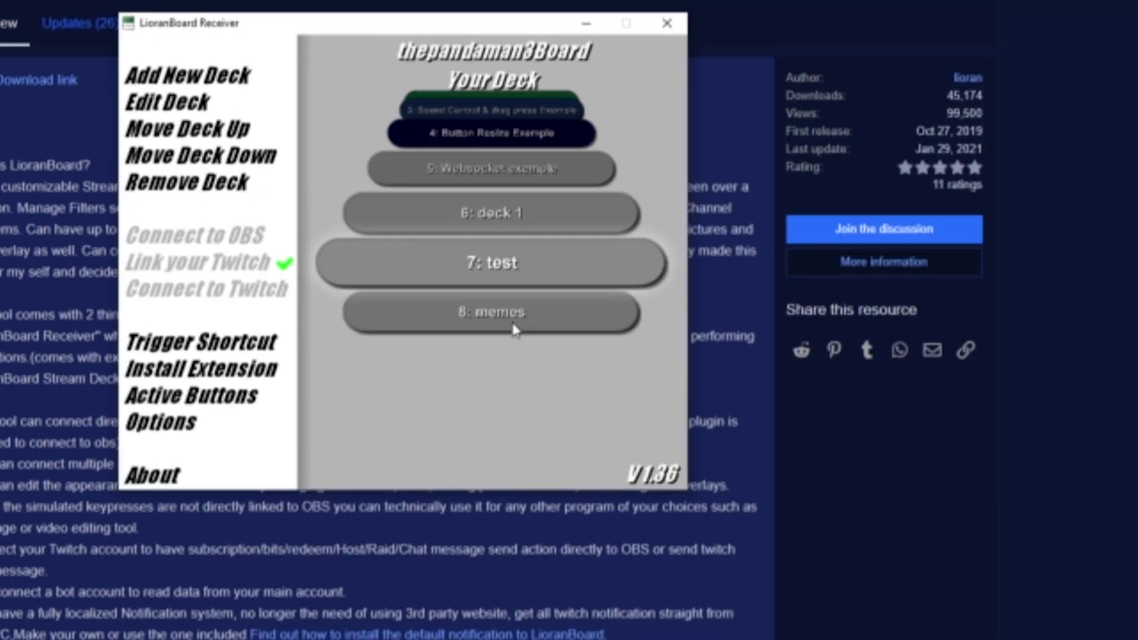
click(516, 273)
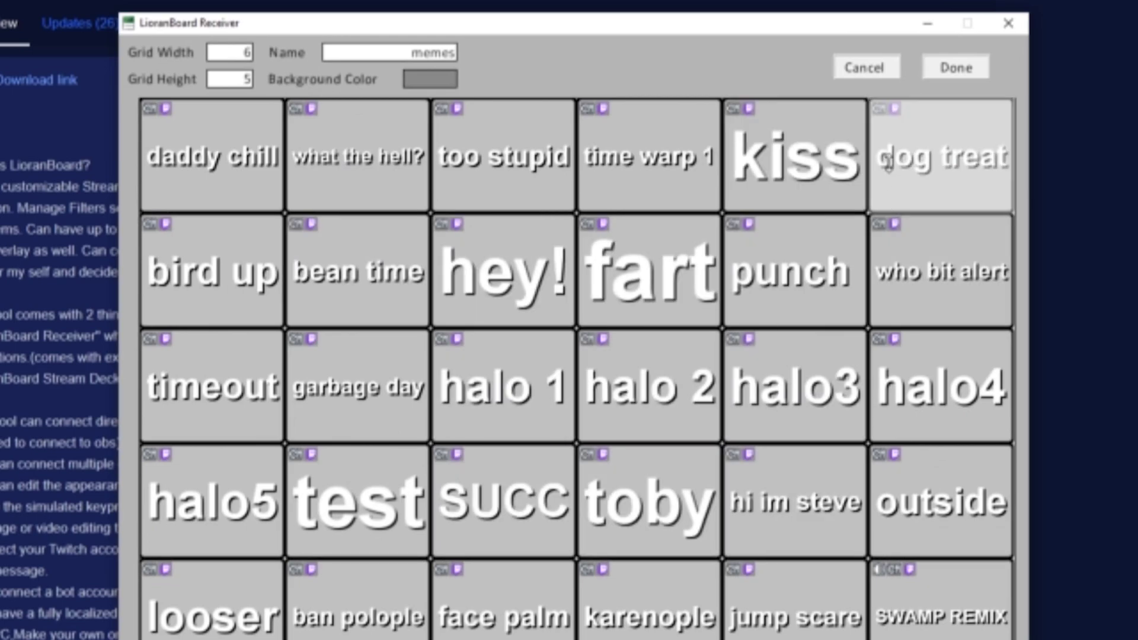
click(956, 68)
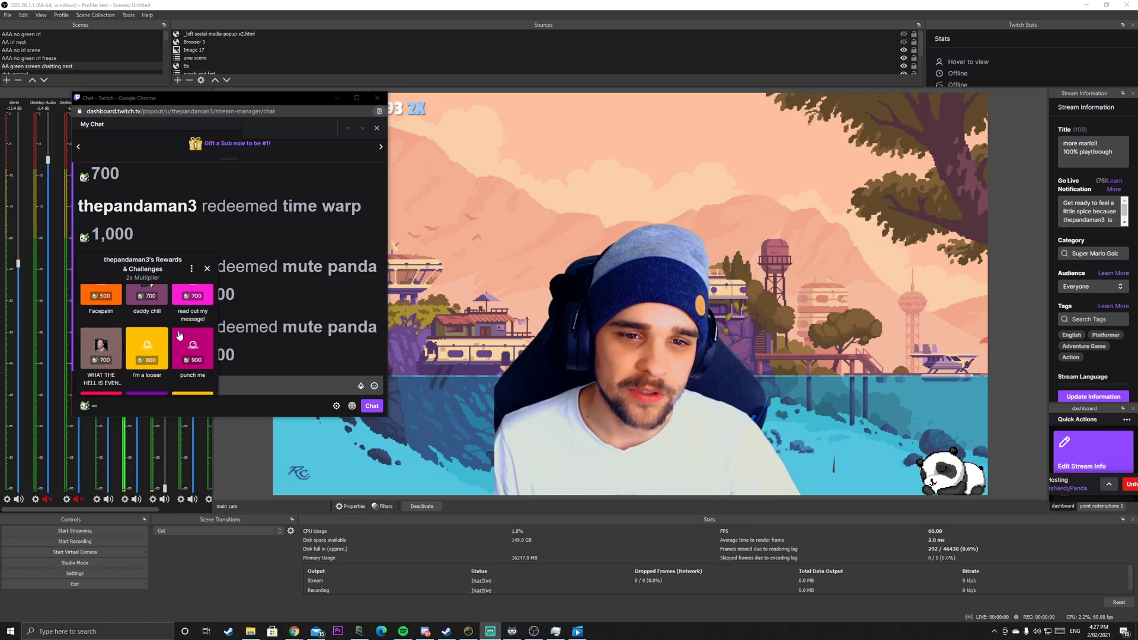
- Look through the Rewards & Challenges list in the Twitch chat popout
scroll(189, 363, down, 1)
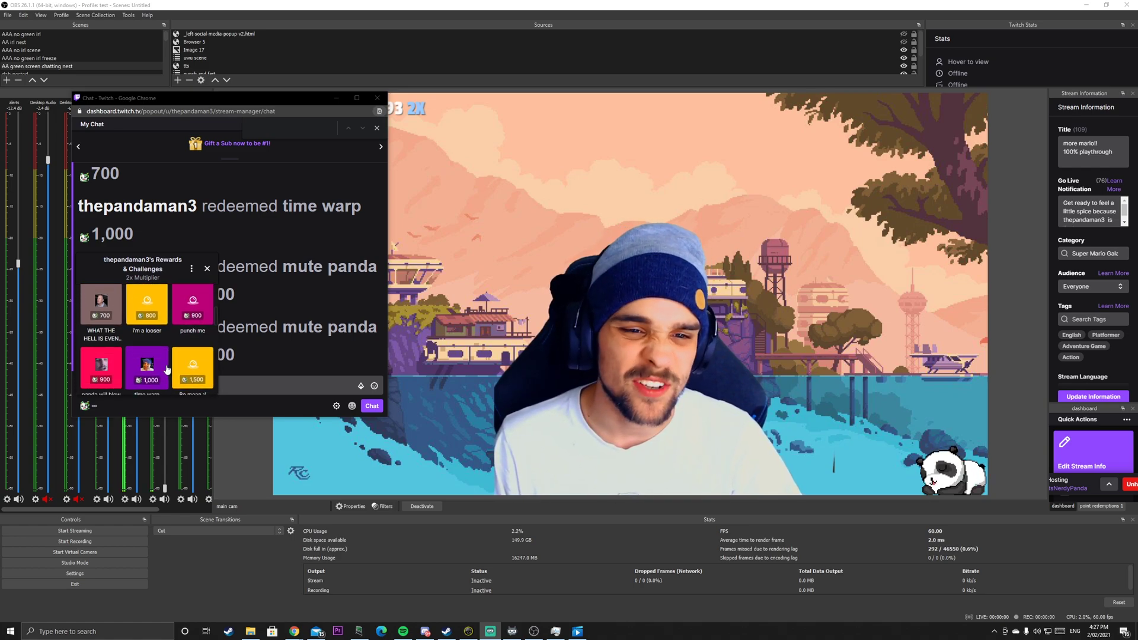
scroll(138, 366, down, 3)
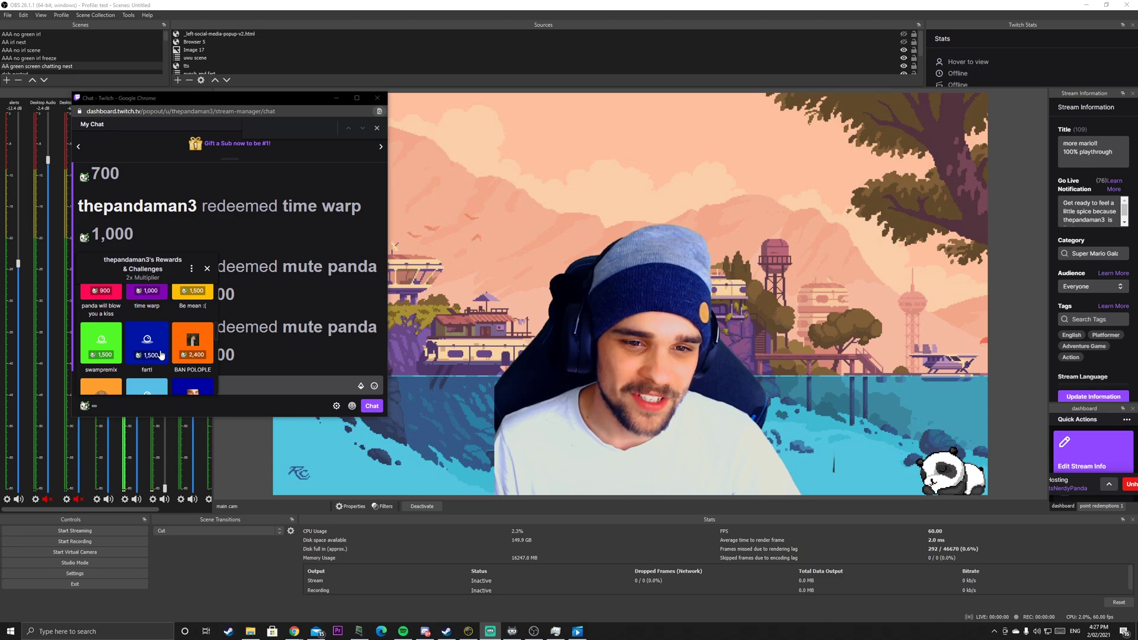
scroll(157, 351, down, 2)
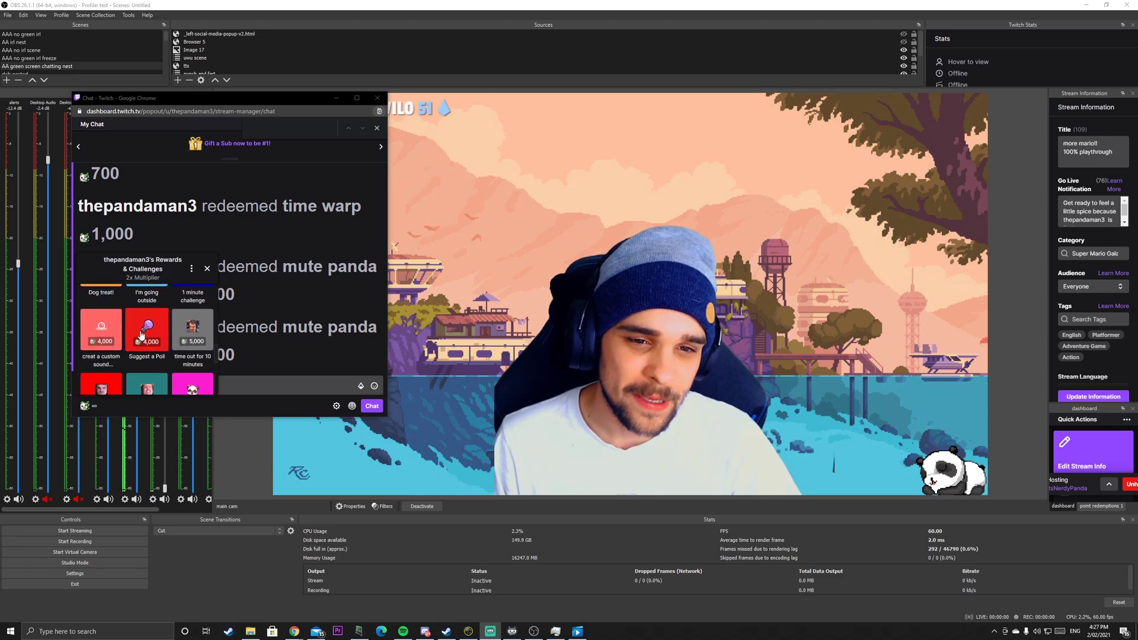
scroll(136, 335, down, 1)
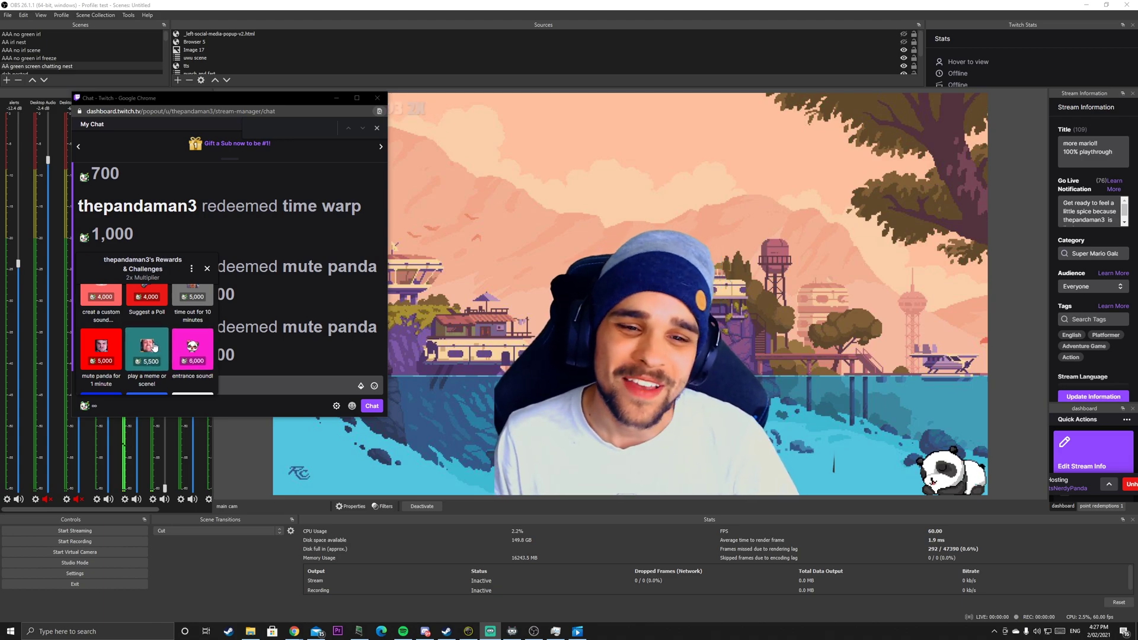
scroll(154, 346, down, 3)
scroll(166, 336, up, 3)
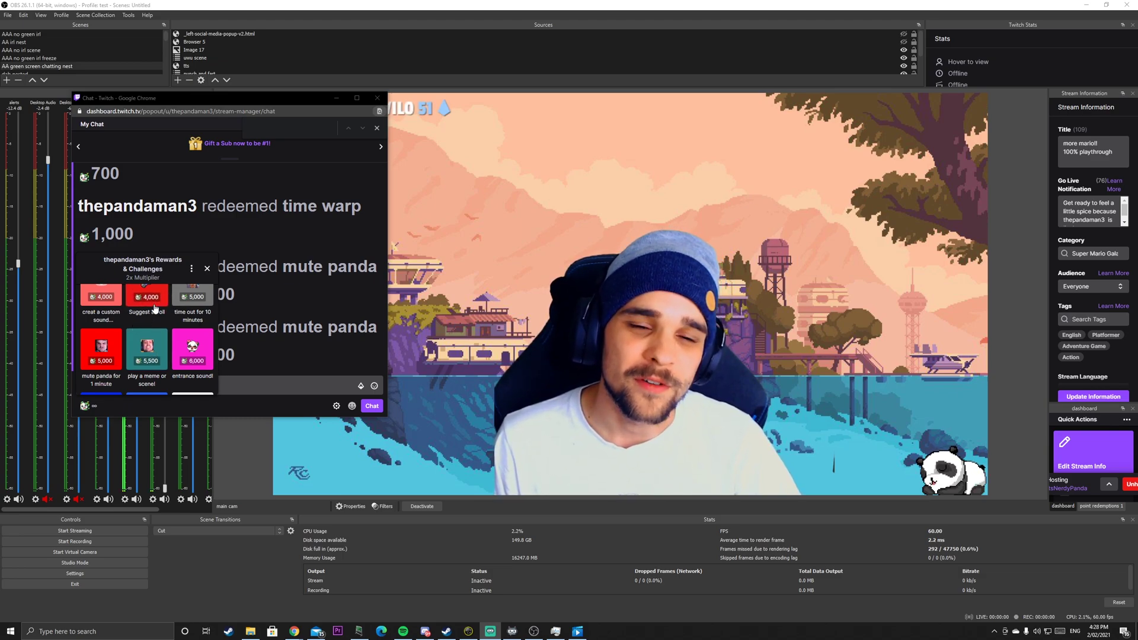
scroll(148, 329, up, 2)
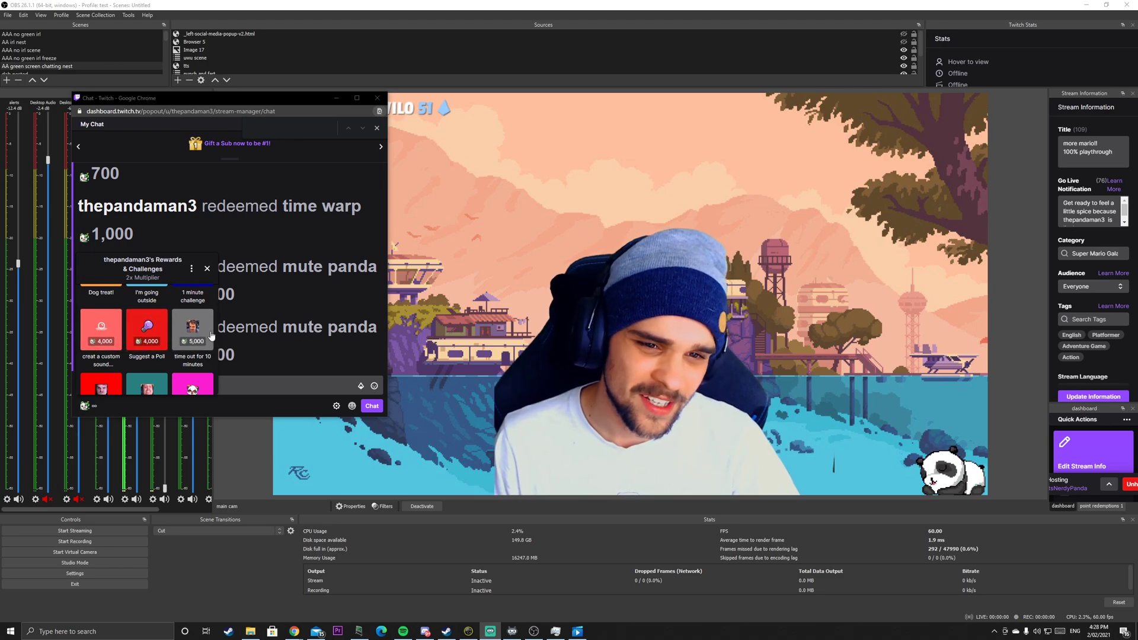
scroll(211, 335, down, 3)
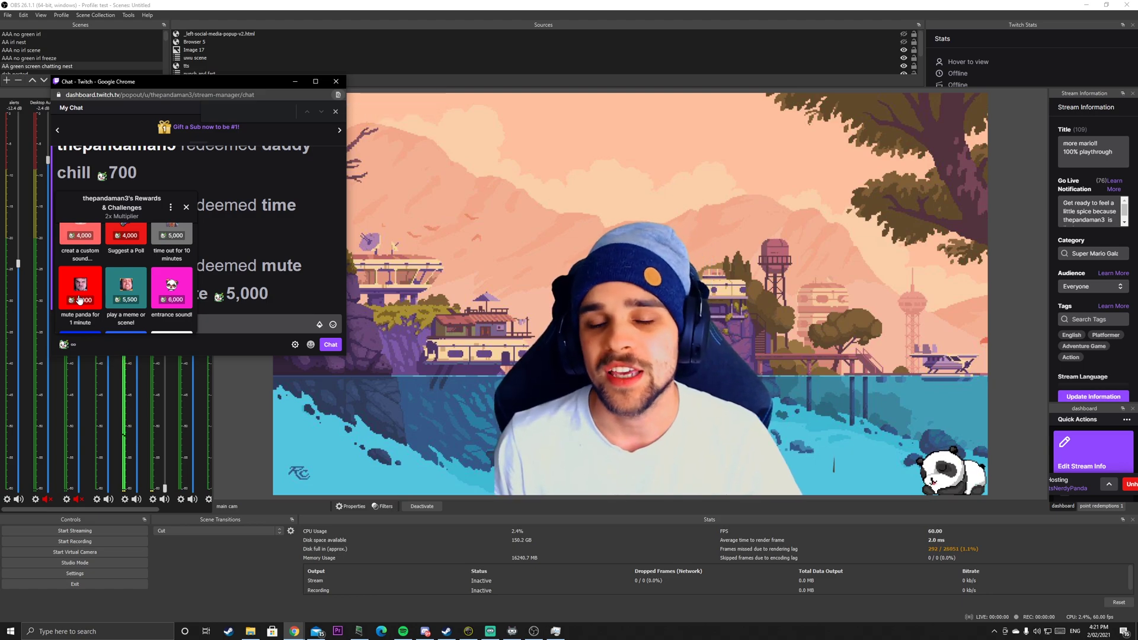
- Redeem the 5,000-point 'mute panda for 1 minute' reward
mouse_move(176, 83)
mouse_down()
mouse_move(300, 126)
mouse_move(253, 186)
mouse_move(284, 114)
mouse_move(233, 70)
mouse_move(167, 70)
mouse_move(179, 70)
mouse_up()
click(84, 273)
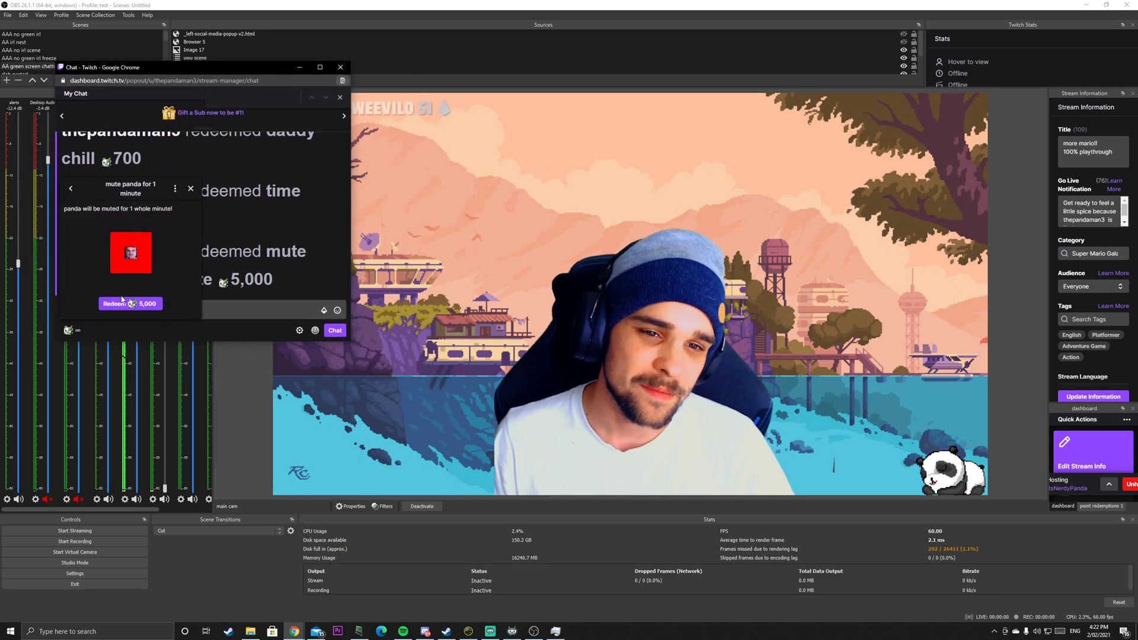
click(132, 303)
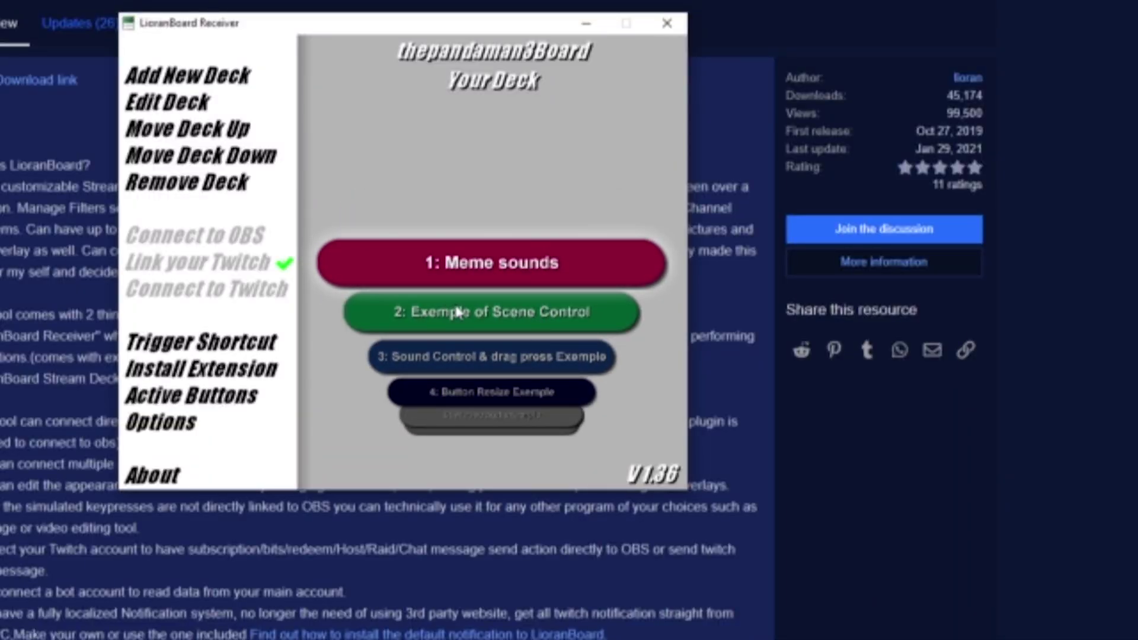
double_click(483, 274)
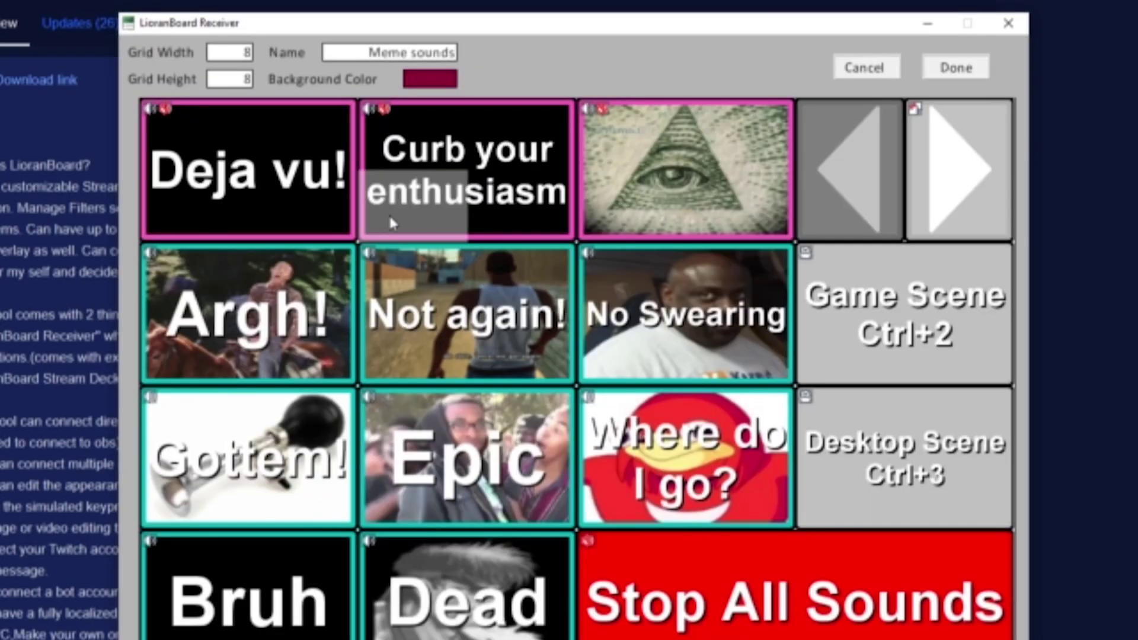
click(957, 72)
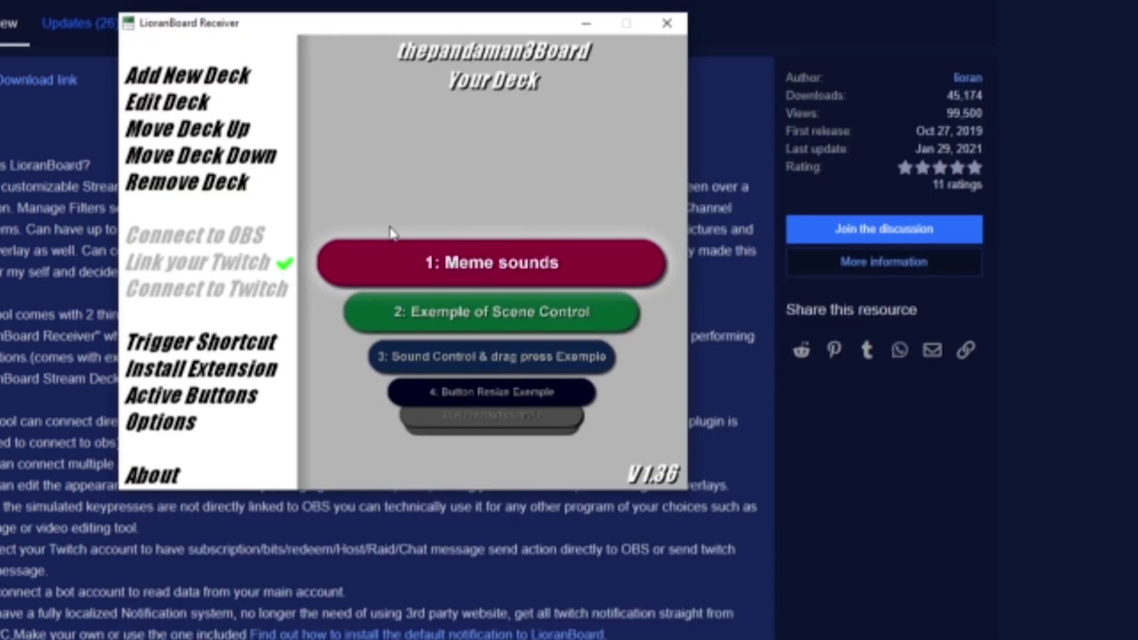
scroll(510, 319, down, 4)
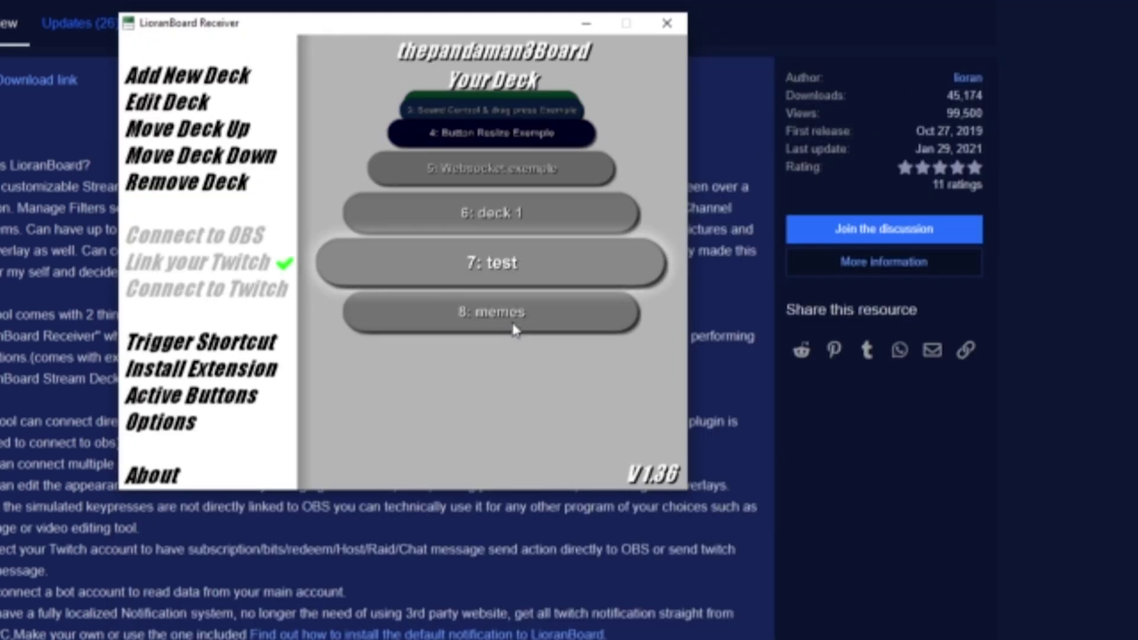
double_click(516, 272)
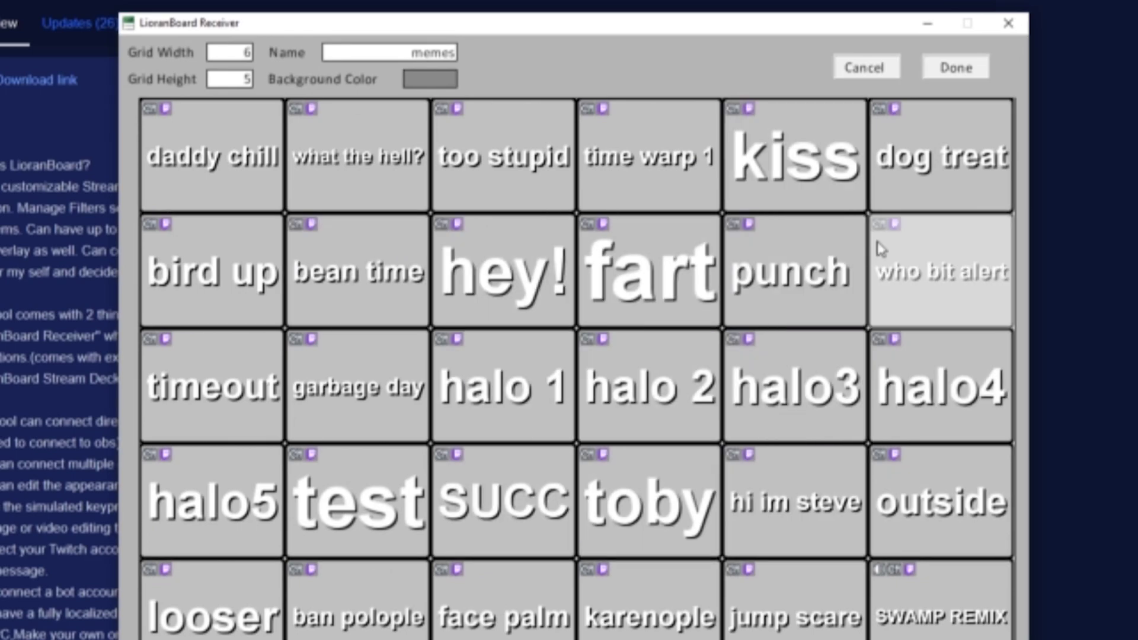
click(953, 70)
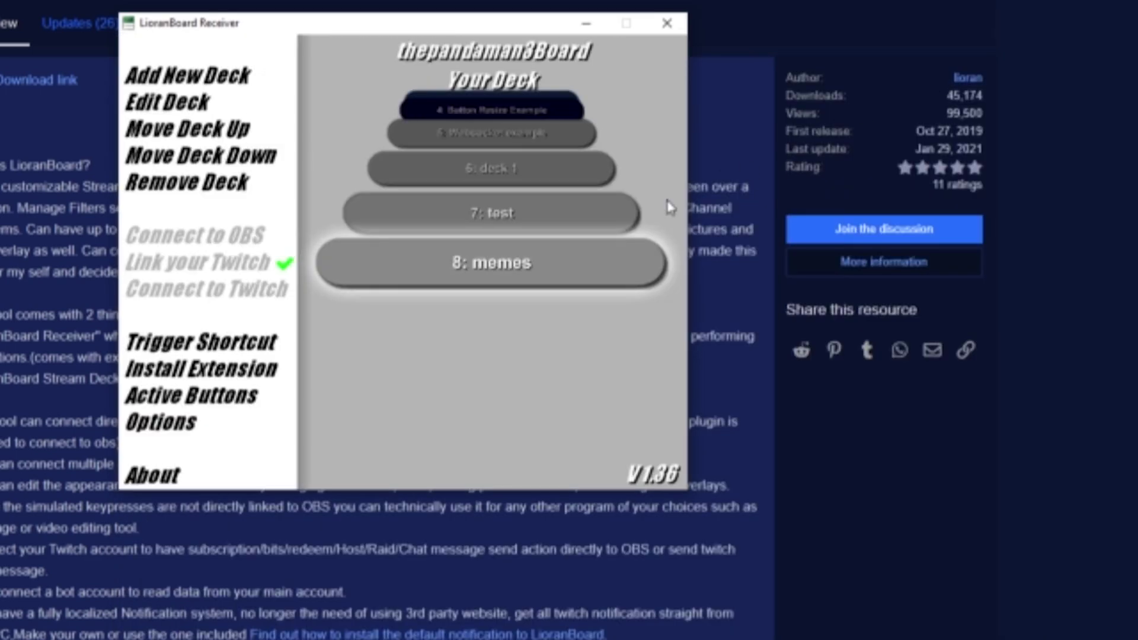